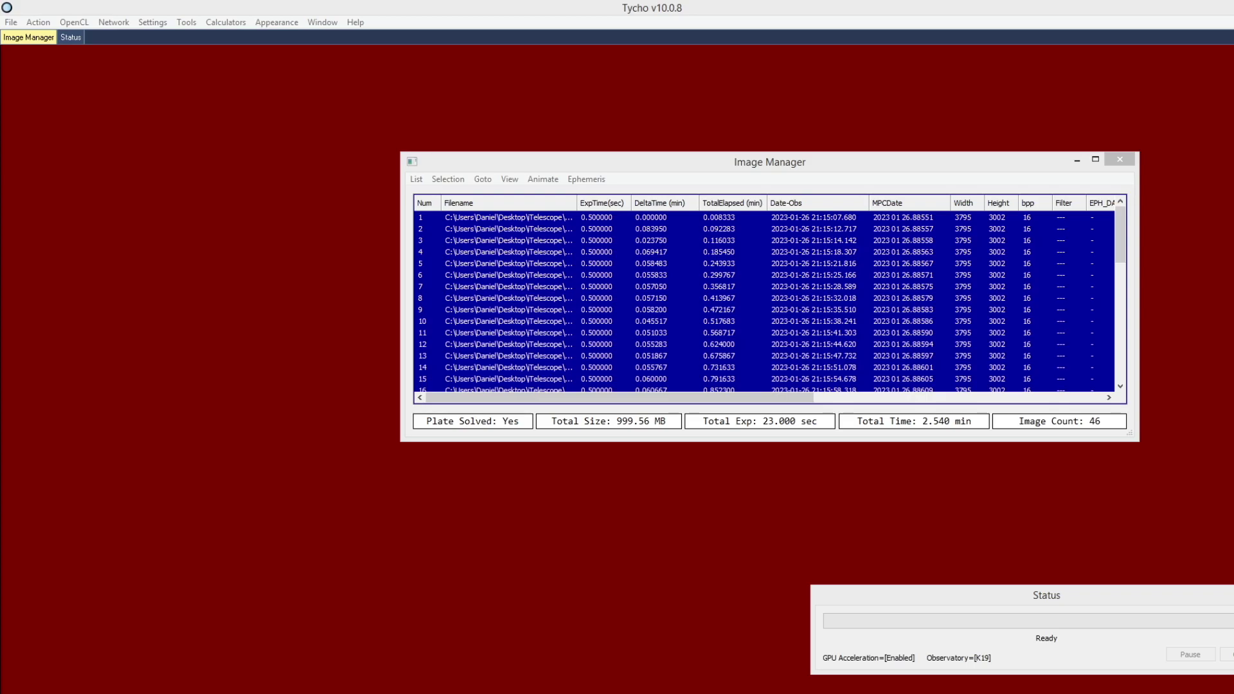
Show the 46 loaded frames in the Image Viewer, zoomed out to the star field
click(896, 154)
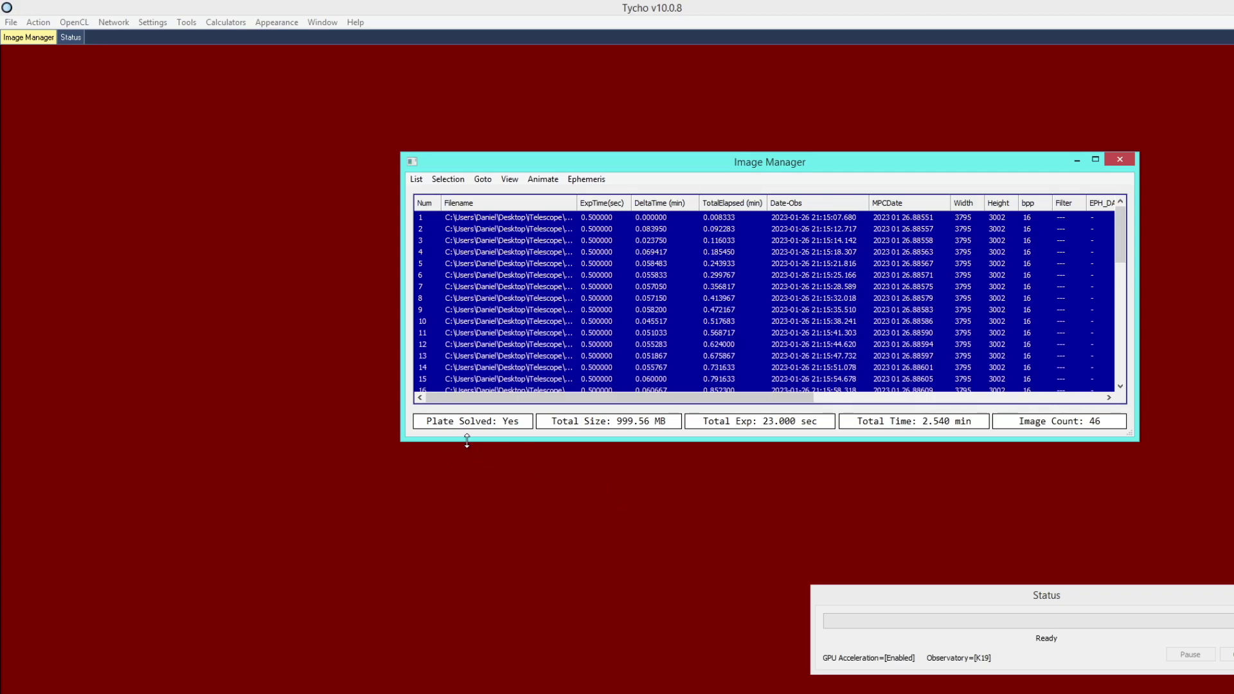
click(38, 22)
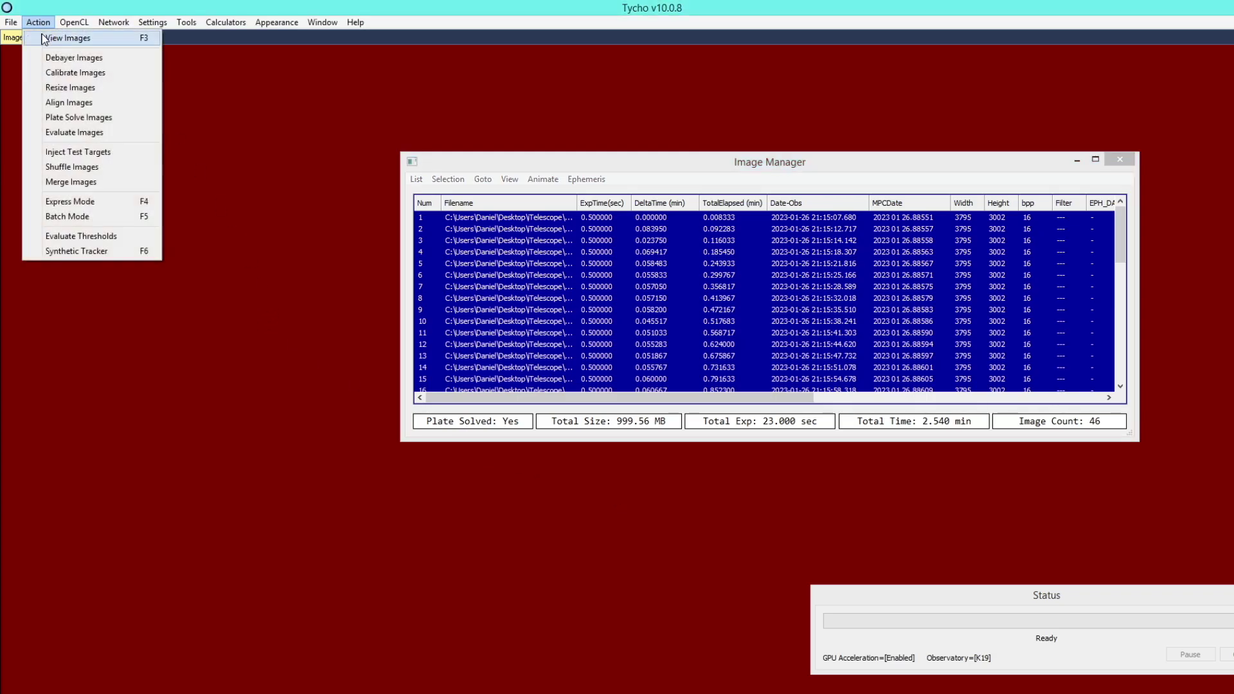
click(105, 40)
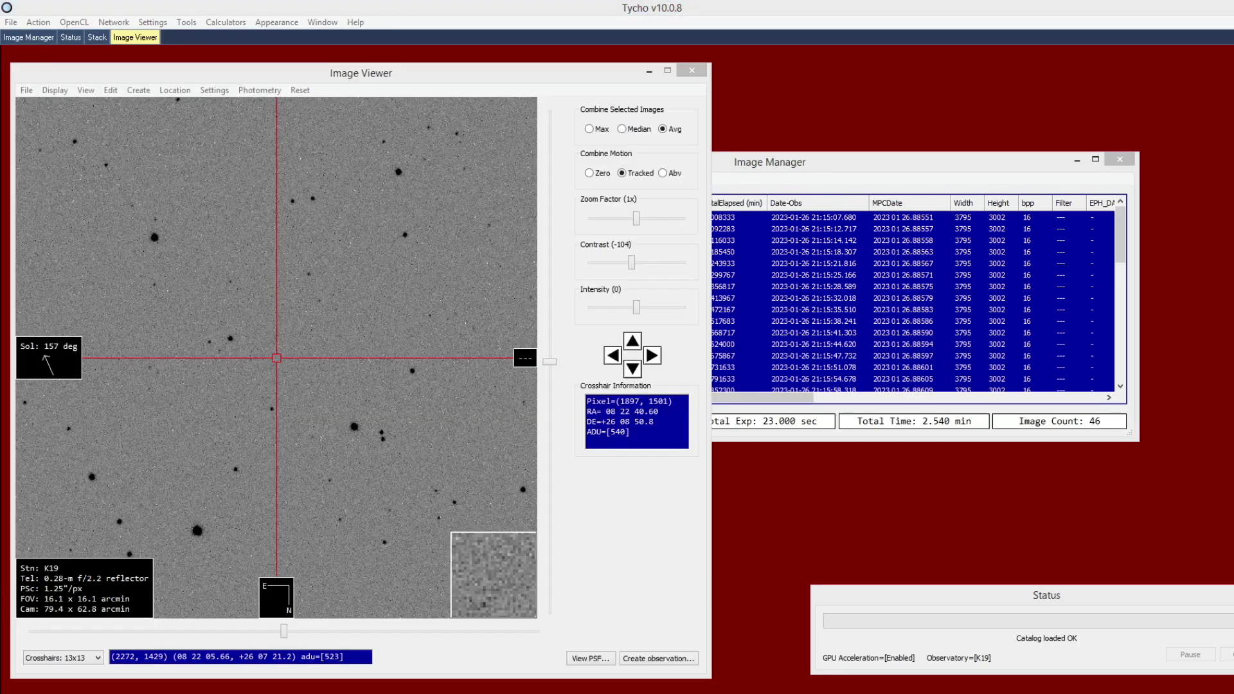
click(376, 294)
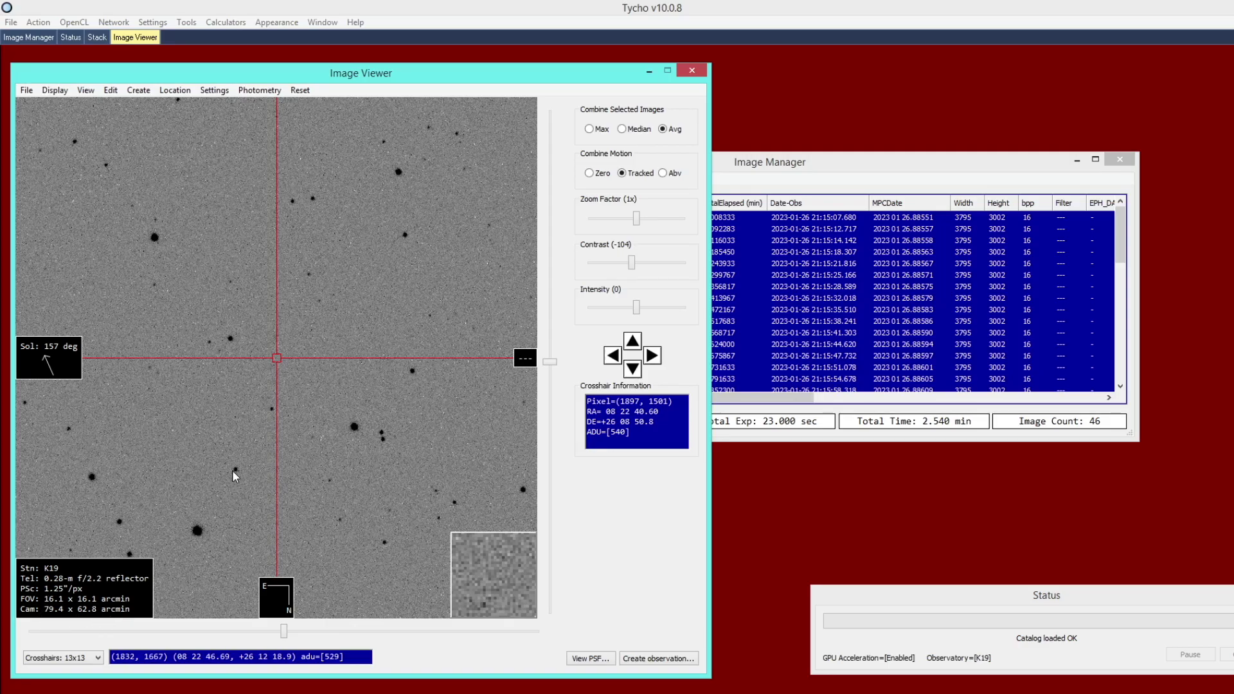
scroll(286, 425, down, 3)
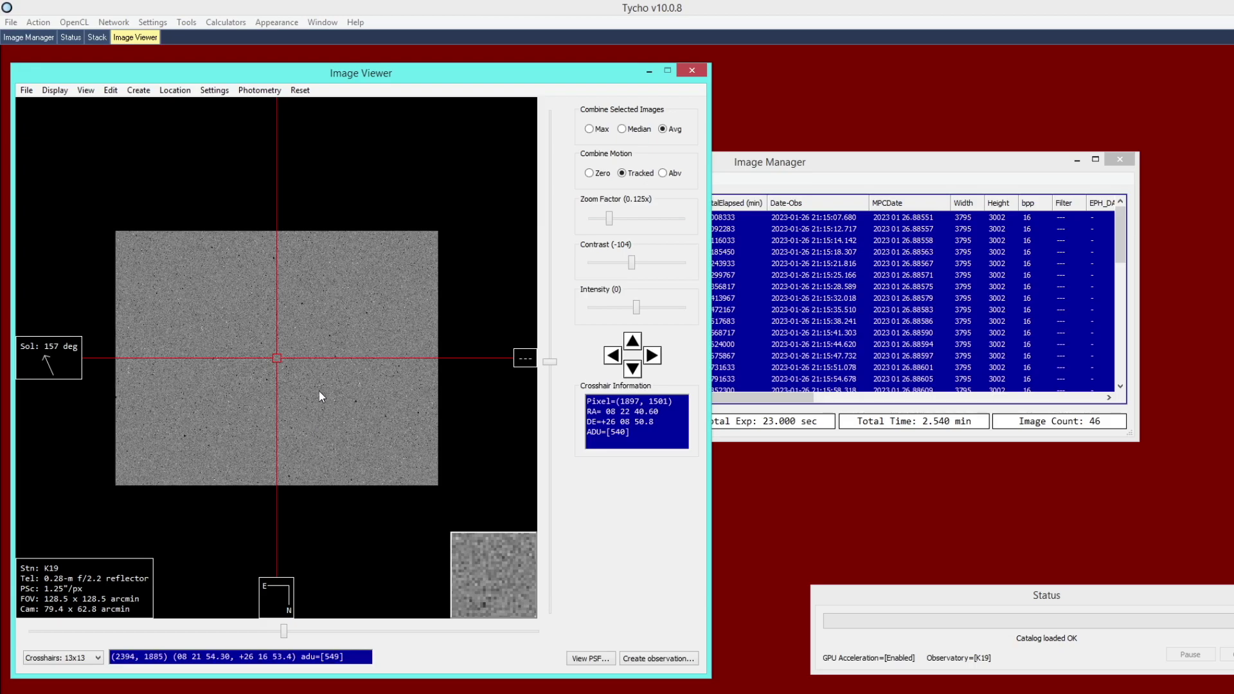
Fetch the JPL Horizons ephemeris for target 2023 BU and attach it to all 46 images
click(740, 178)
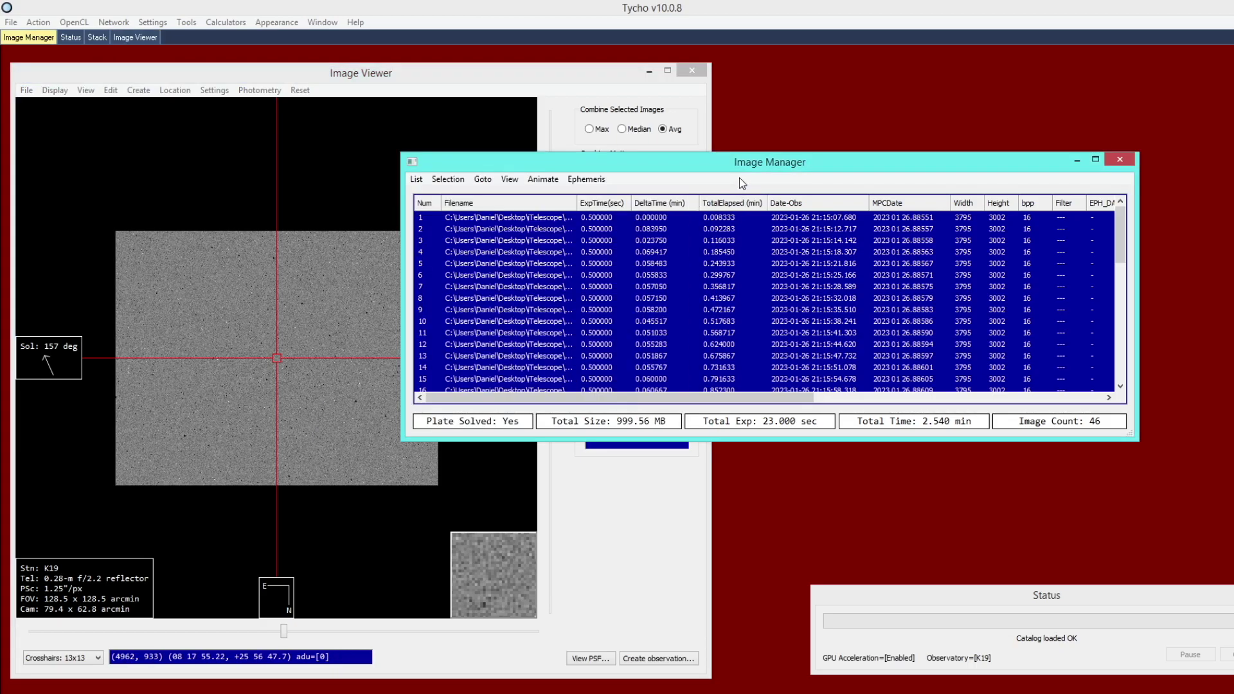
click(586, 180)
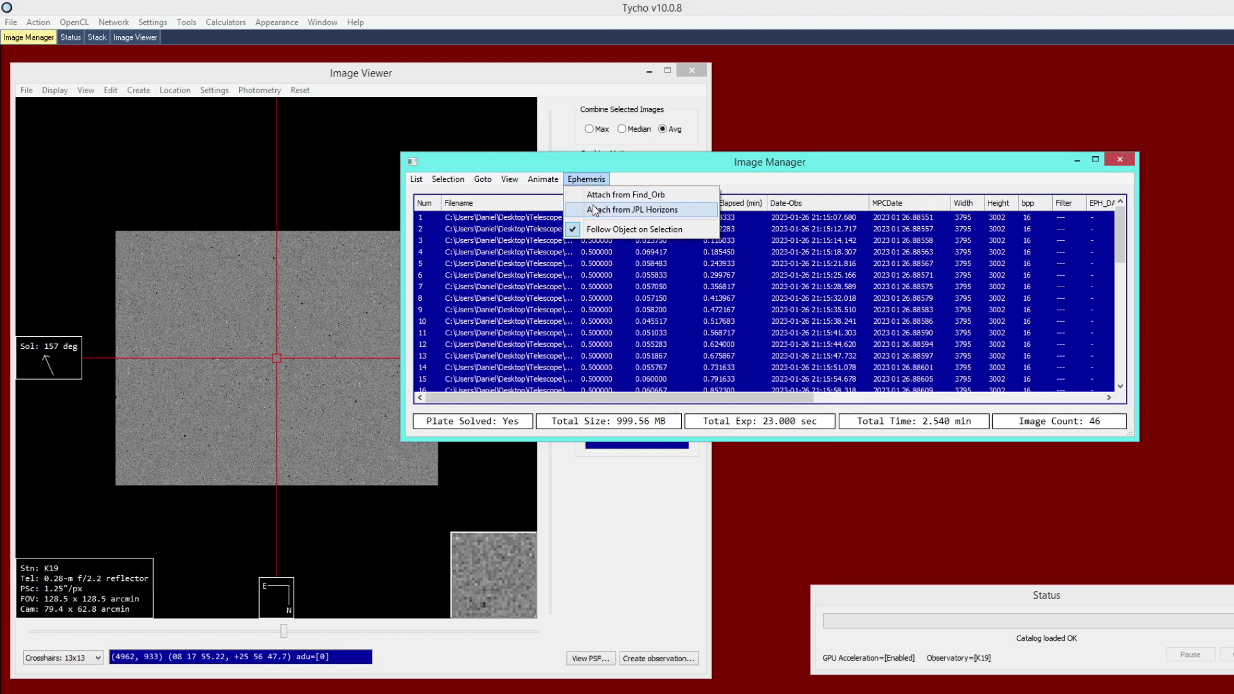
click(662, 211)
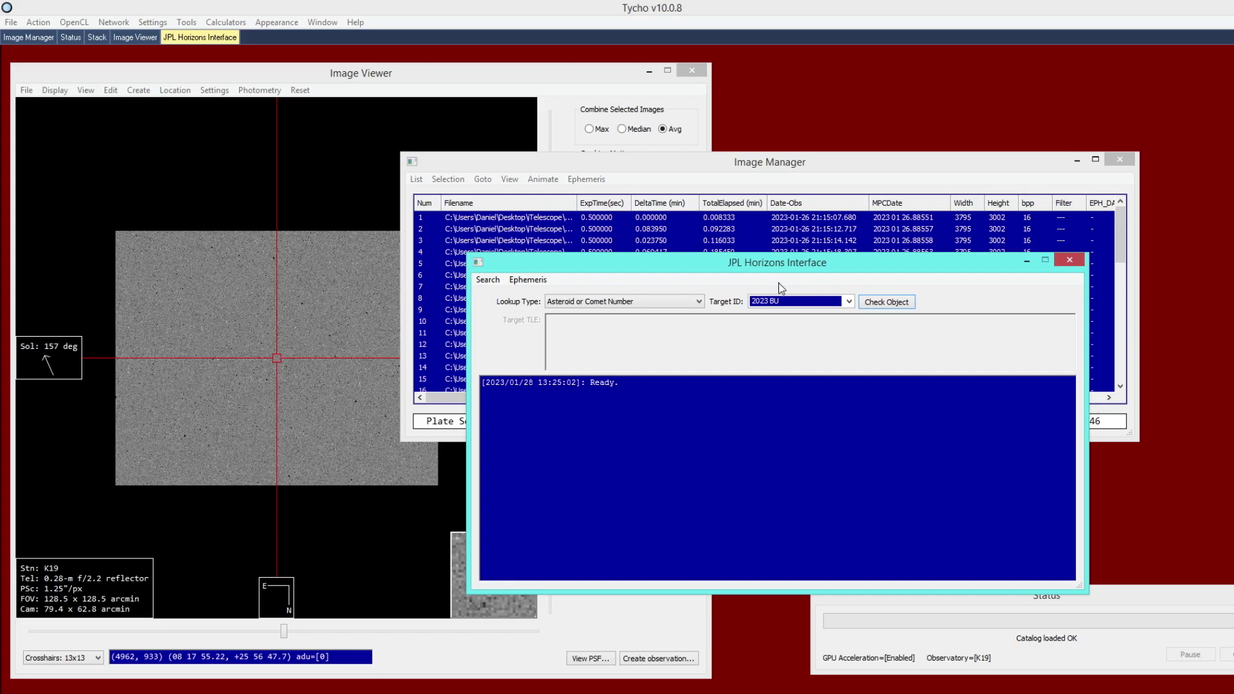
drag(781, 301, 728, 305)
click(528, 280)
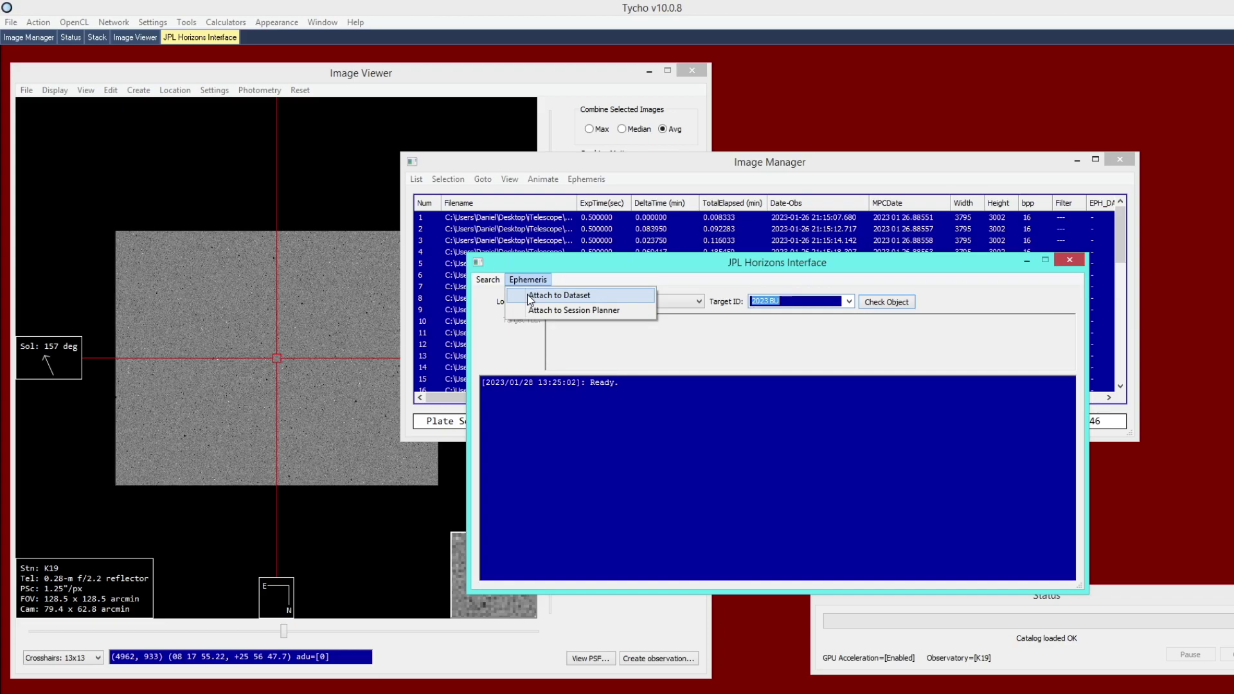
click(531, 297)
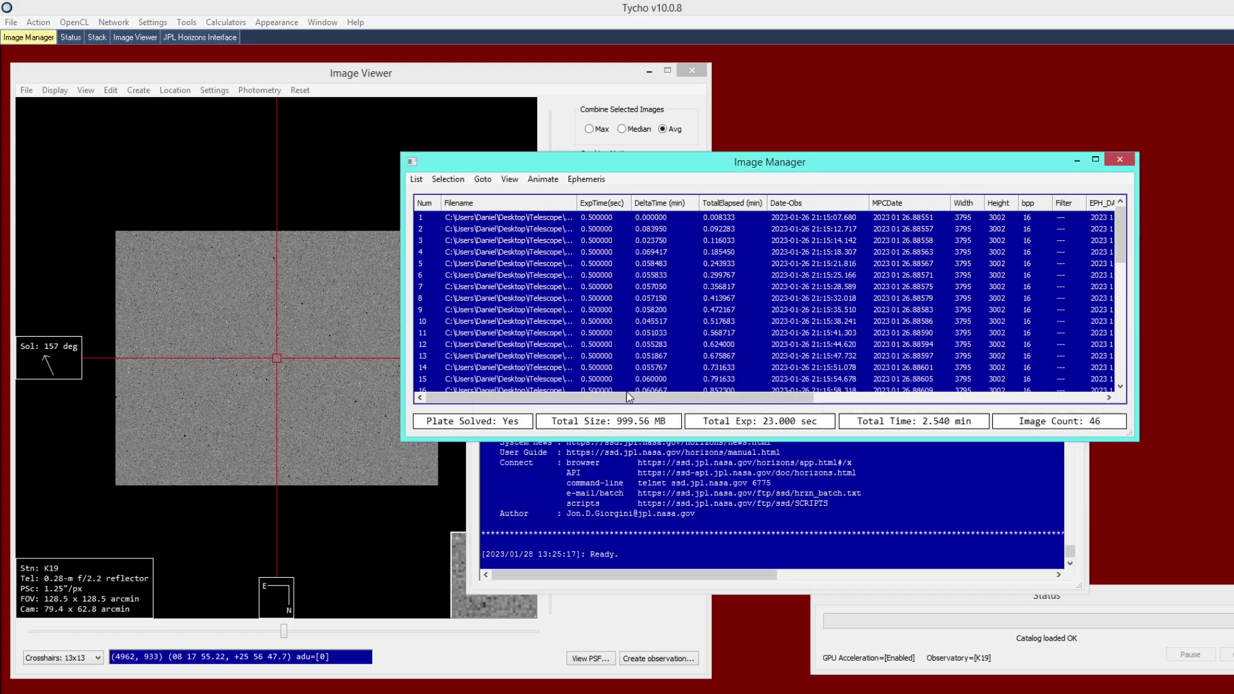
Scroll the image list to the EPH columns and step through frames 26.886887–26.887222
drag(627, 399, 916, 399)
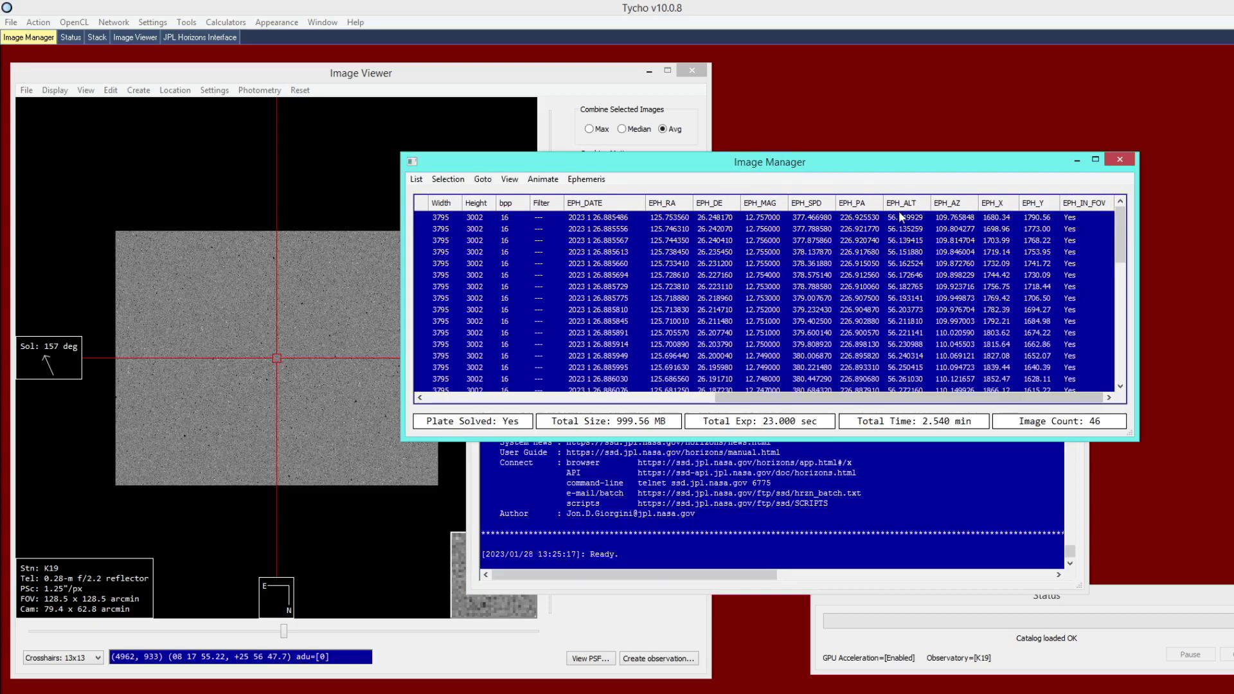
drag(1118, 238, 1118, 332)
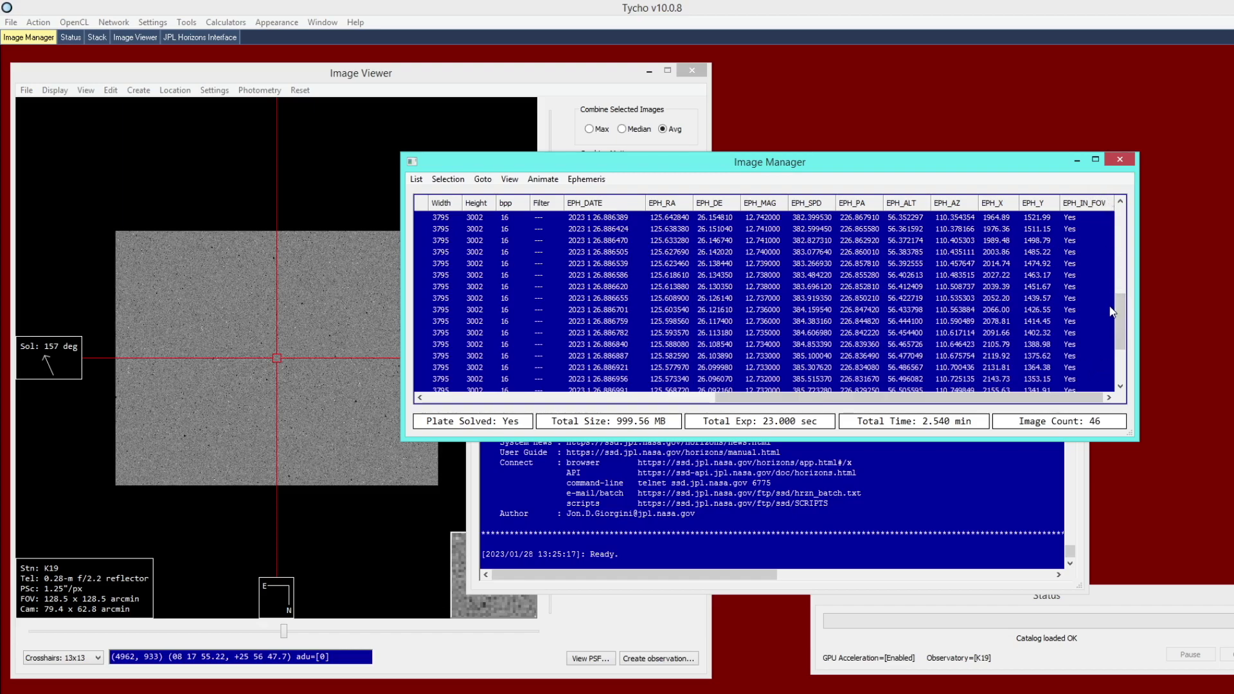
drag(1119, 301, 1120, 376)
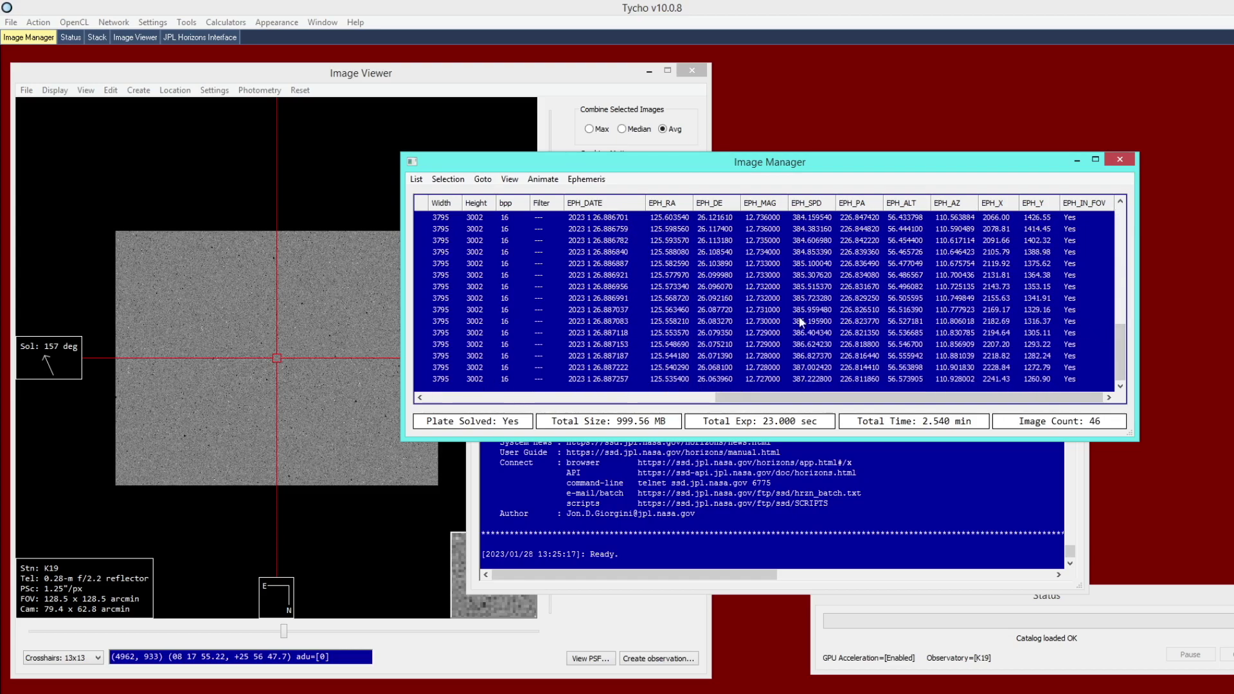
click(620, 287)
click(605, 322)
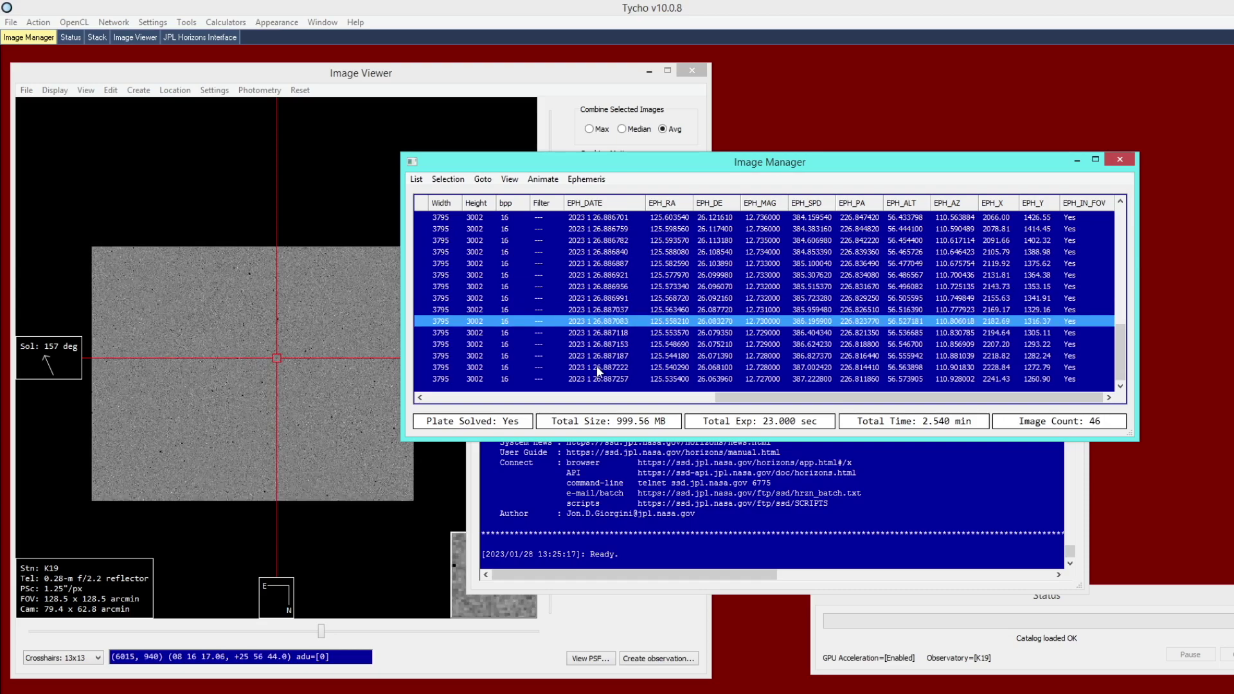
click(599, 368)
click(596, 264)
click(601, 298)
Zoom the viewer on the predicted asteroid position while stepping through frames from 26.886389 onward
click(327, 321)
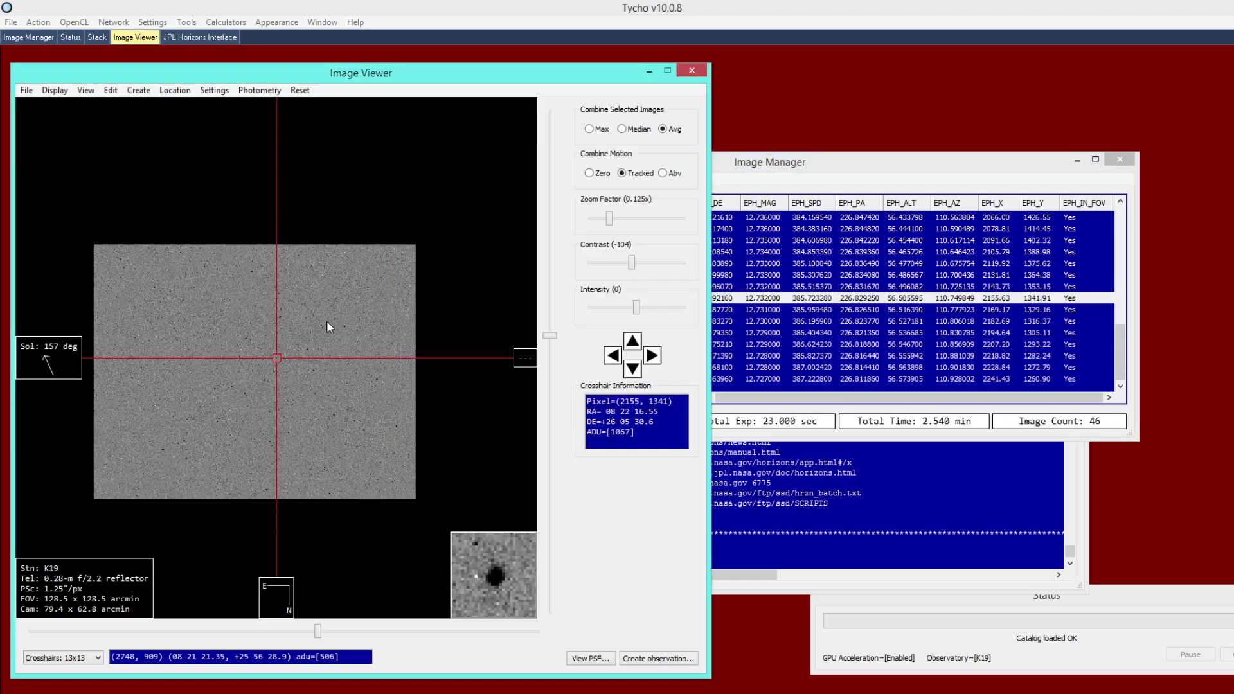
scroll(326, 327, up, 2)
scroll(326, 327, up, 2)
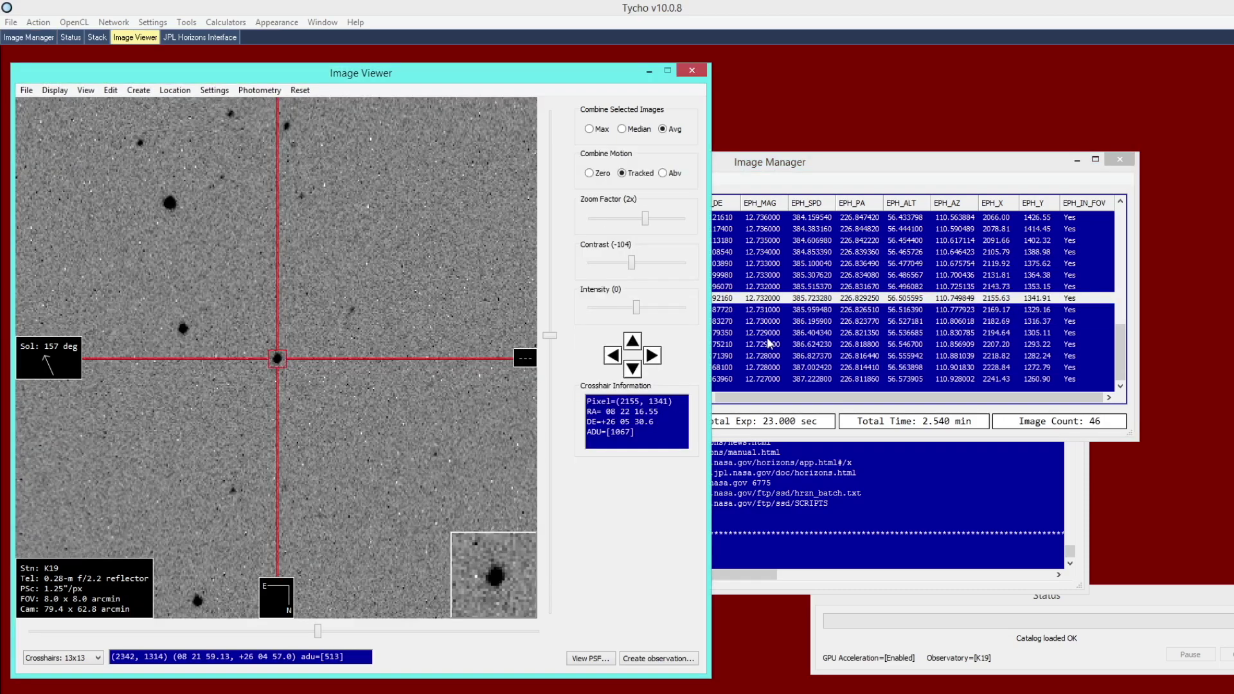
click(761, 356)
click(743, 257)
scroll(697, 276, up, 4)
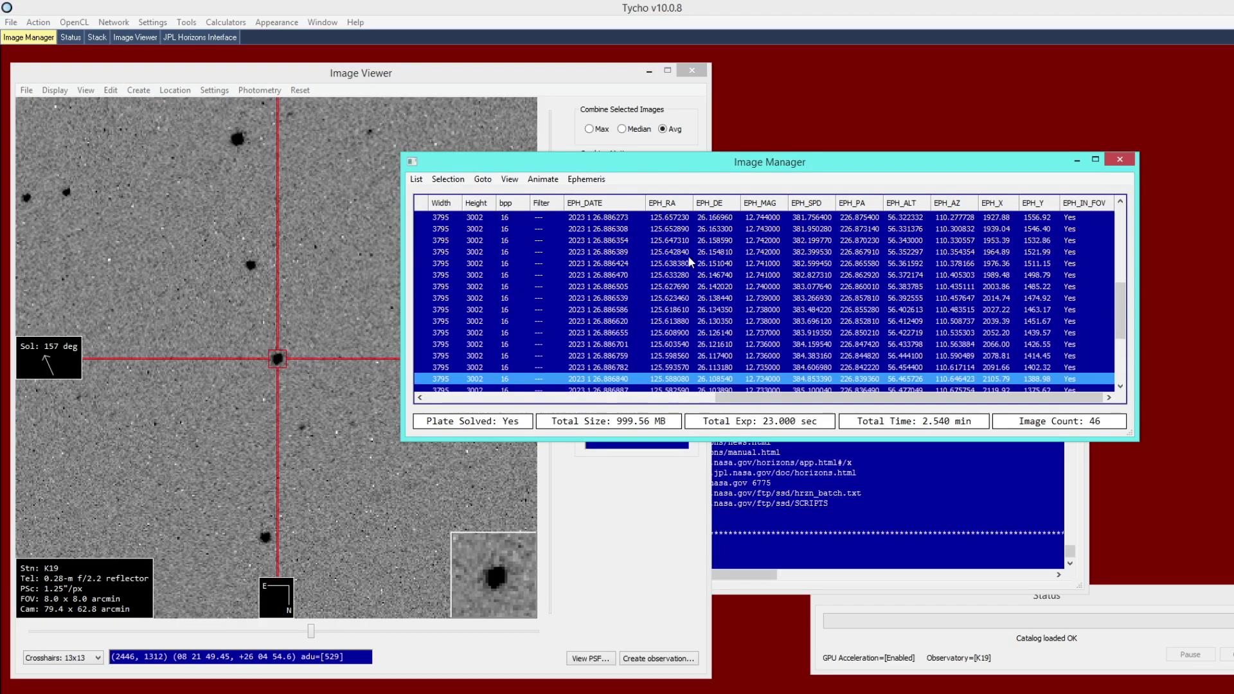
click(690, 258)
click(660, 298)
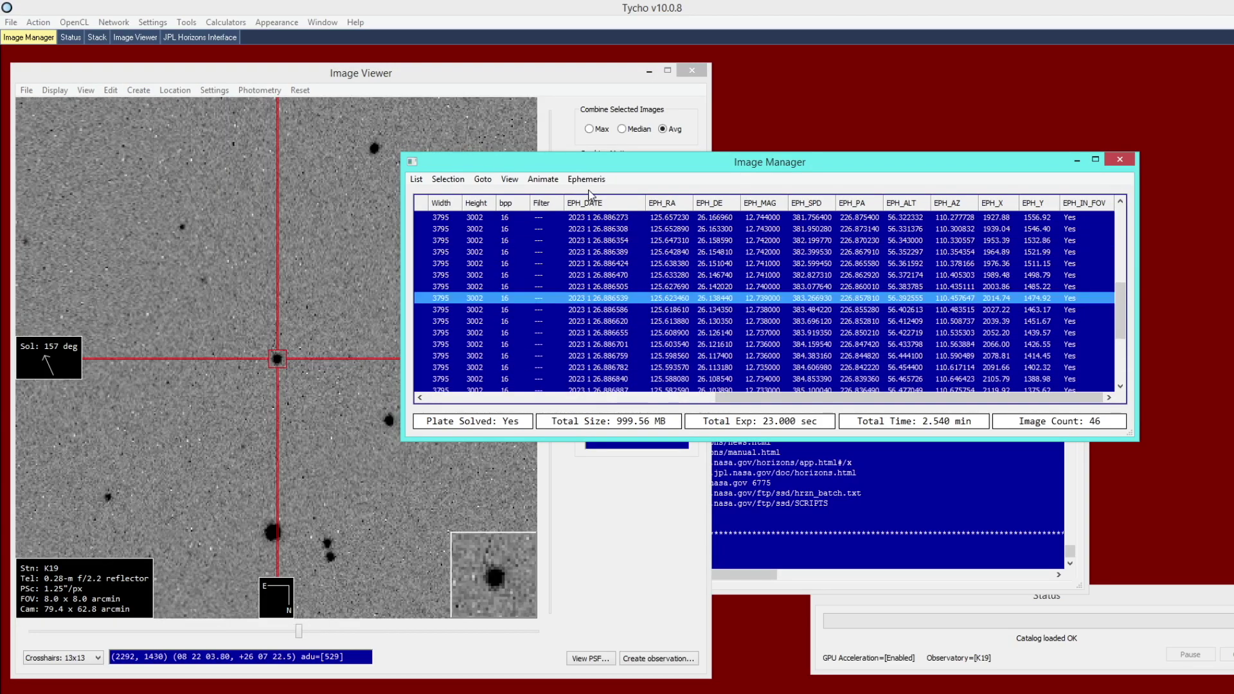
click(417, 221)
scroll(418, 221, down, 1)
click(785, 252)
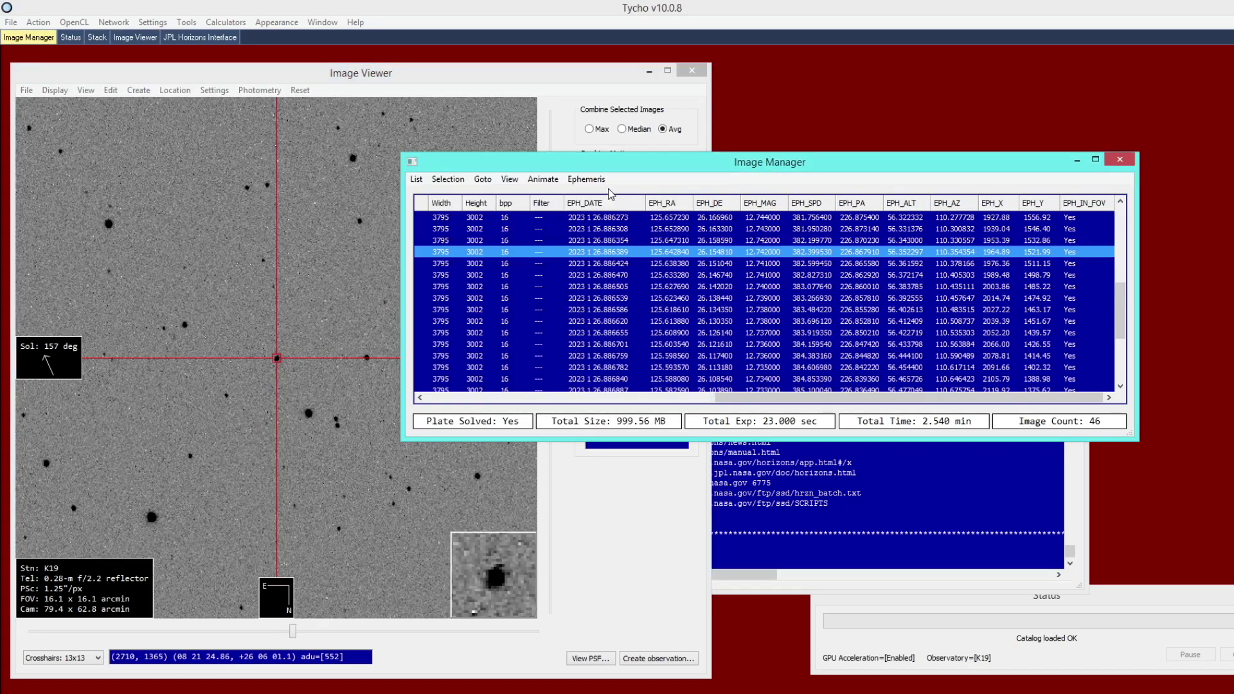
click(592, 179)
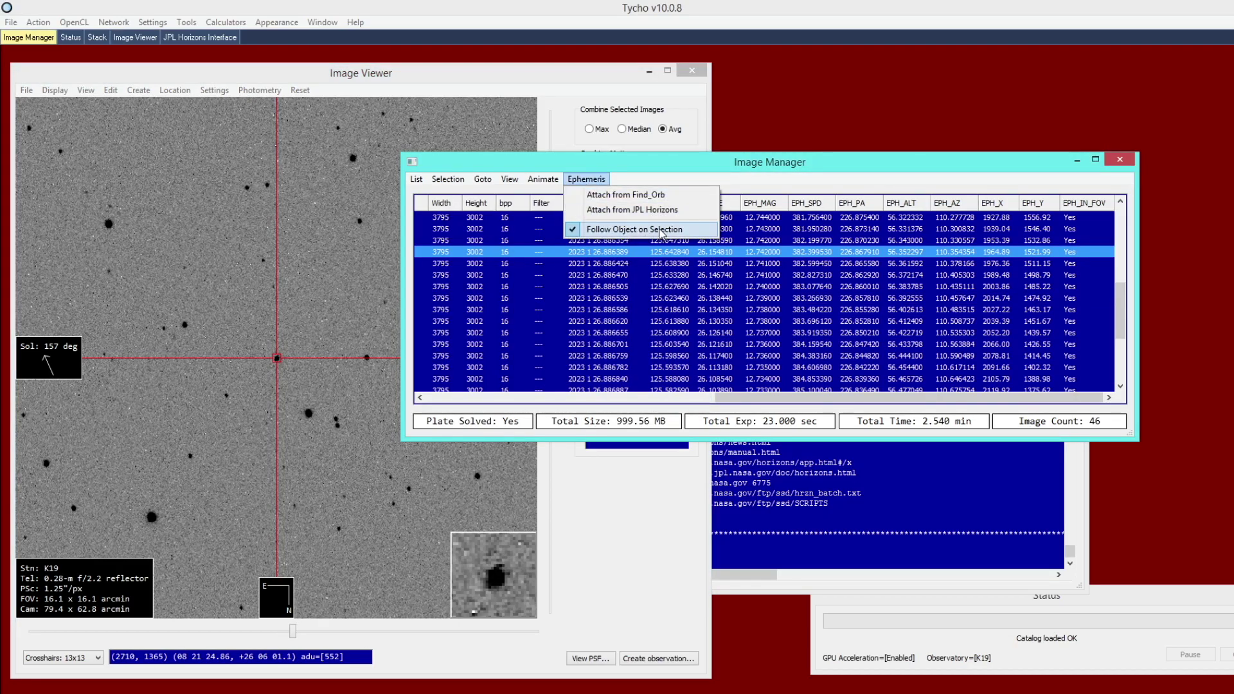
Step through frames 26.886192–26.886586 to check the asteroid is tracked
click(614, 311)
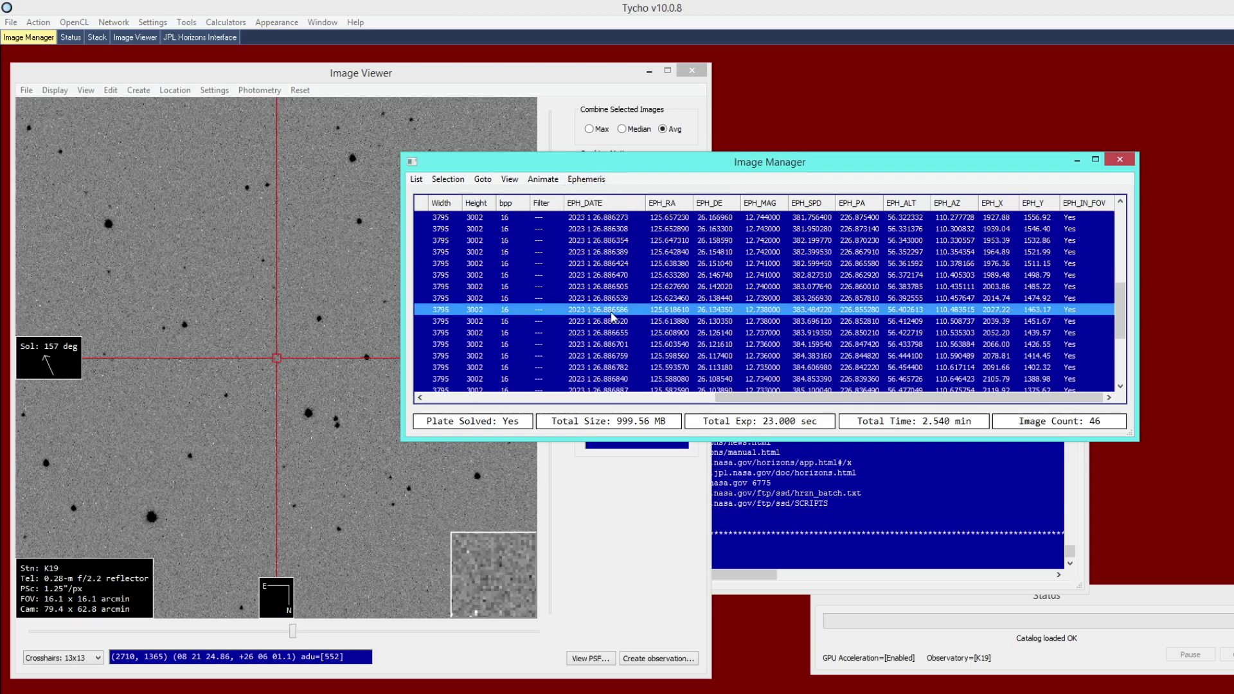
click(613, 288)
click(613, 262)
click(605, 241)
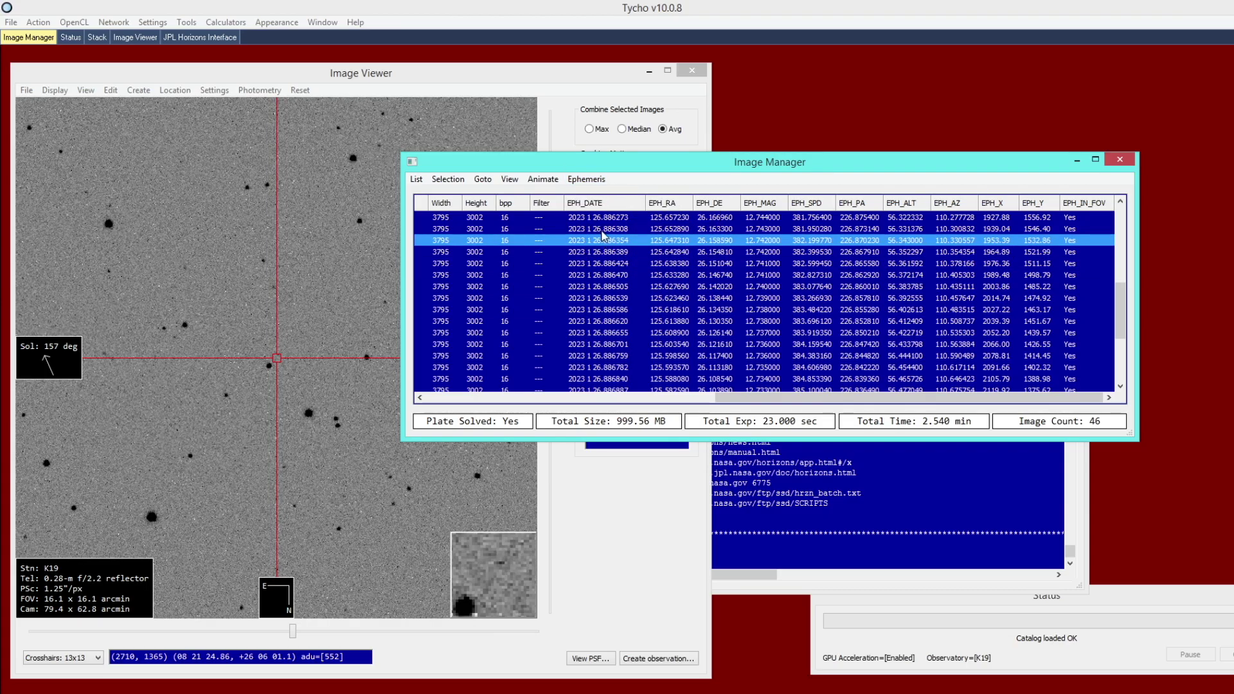
click(604, 229)
click(601, 218)
scroll(598, 245, up, 2)
click(595, 265)
click(588, 322)
click(599, 344)
Animate the frame sequence and zoom the tracked stack out to 0.5x
click(542, 180)
click(553, 215)
click(330, 238)
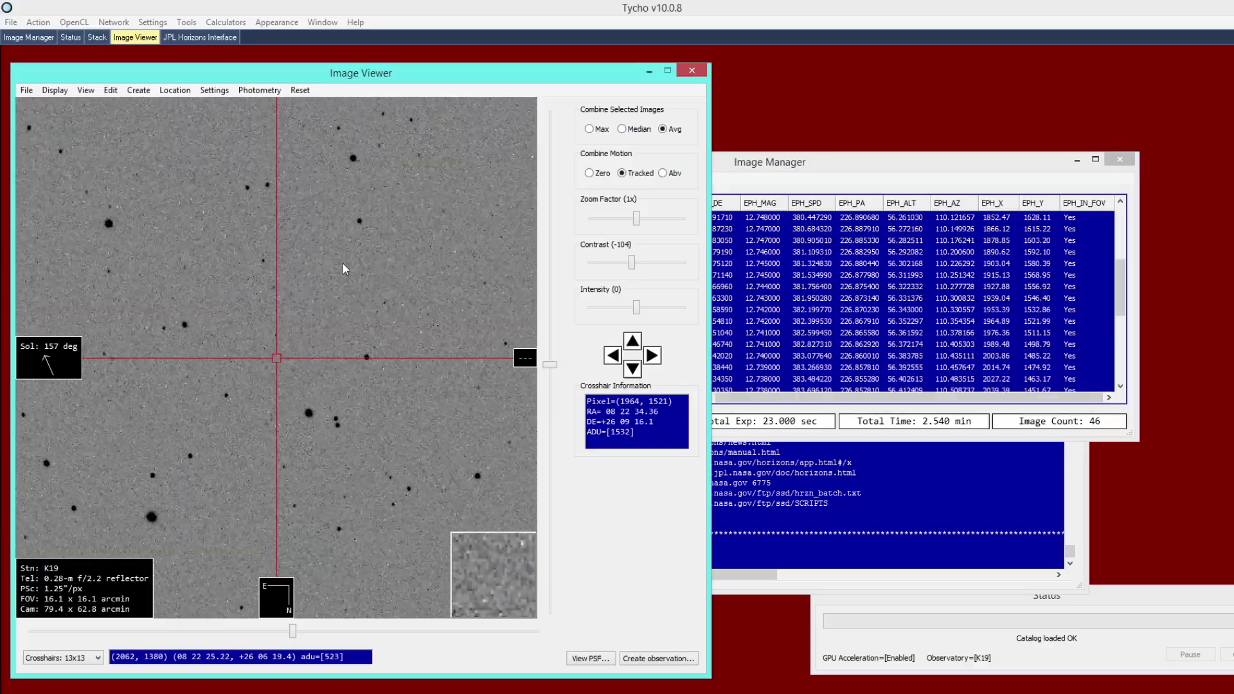
scroll(338, 267, down, 1)
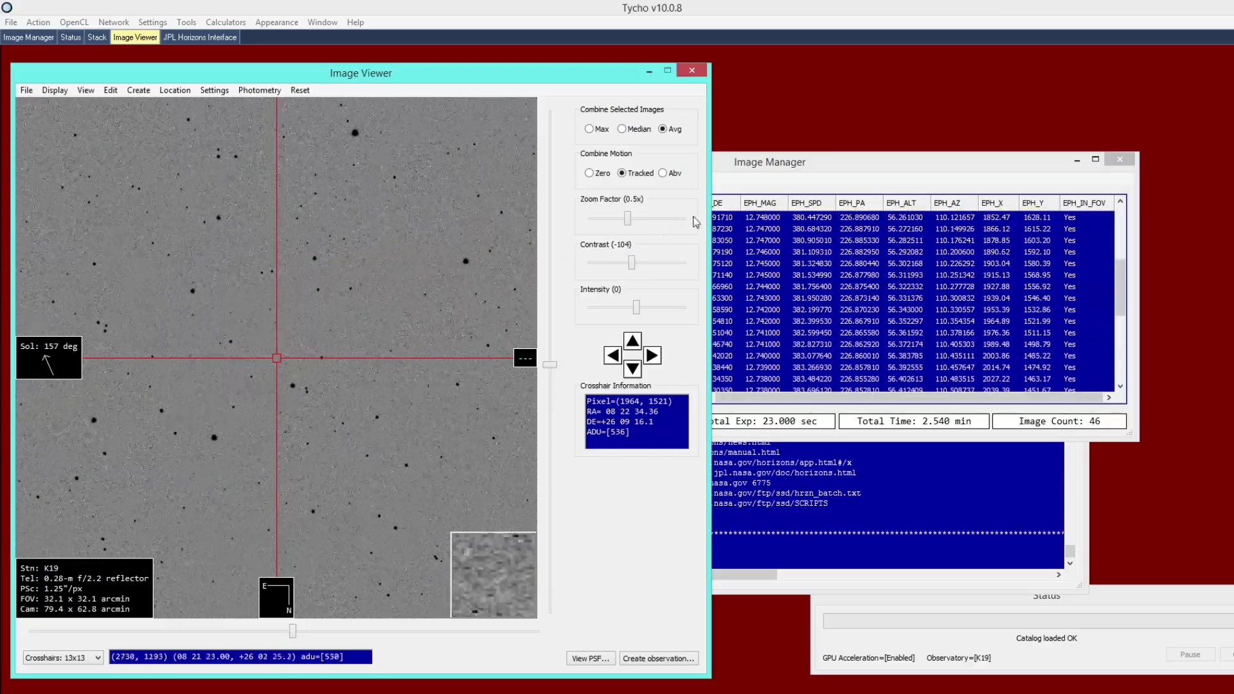
click(725, 188)
click(586, 180)
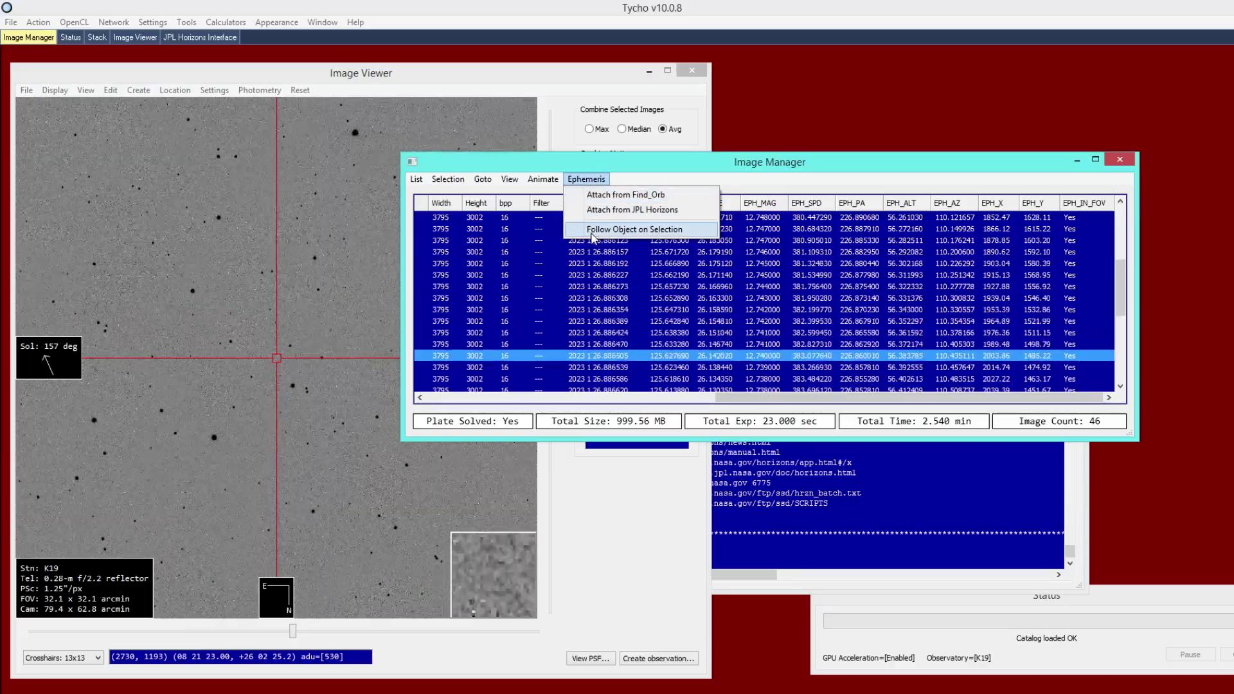
click(590, 228)
click(253, 325)
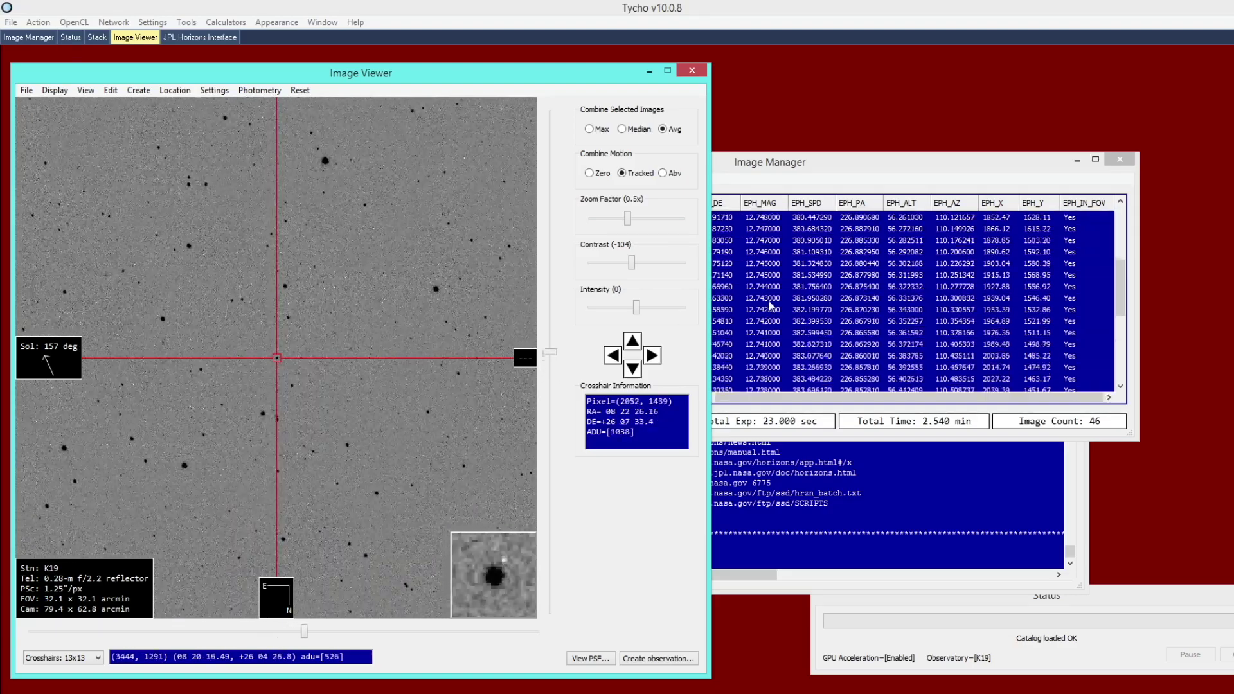
click(748, 288)
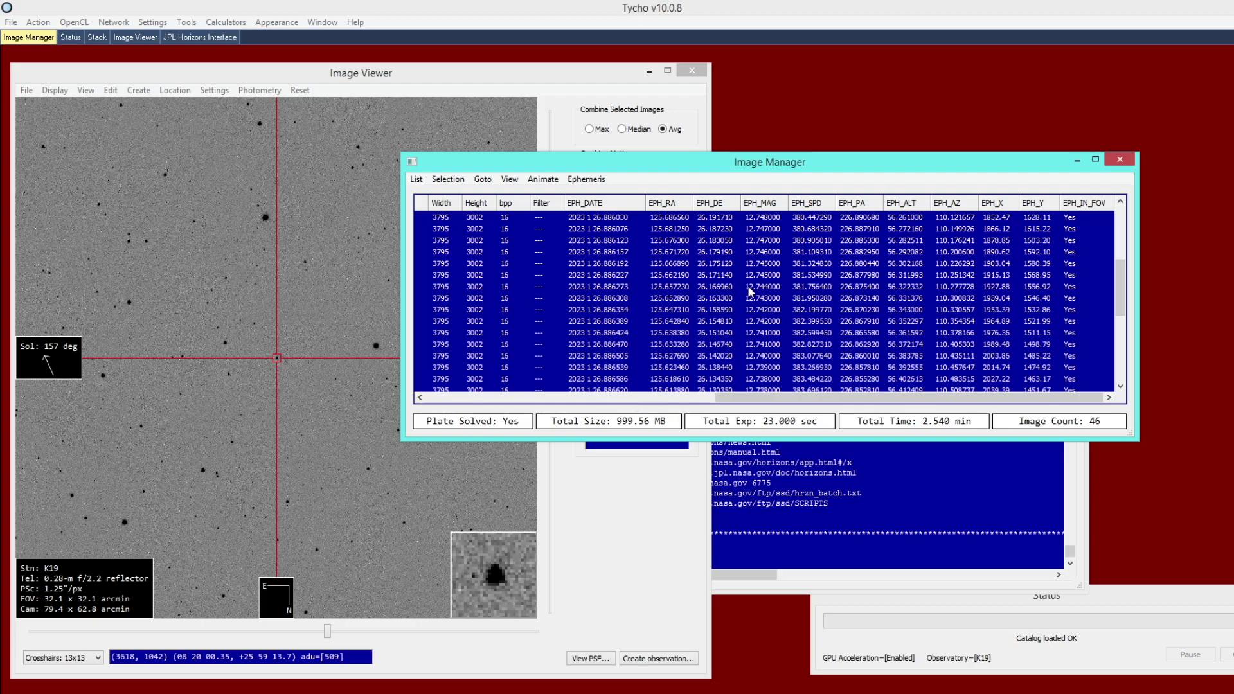
click(406, 80)
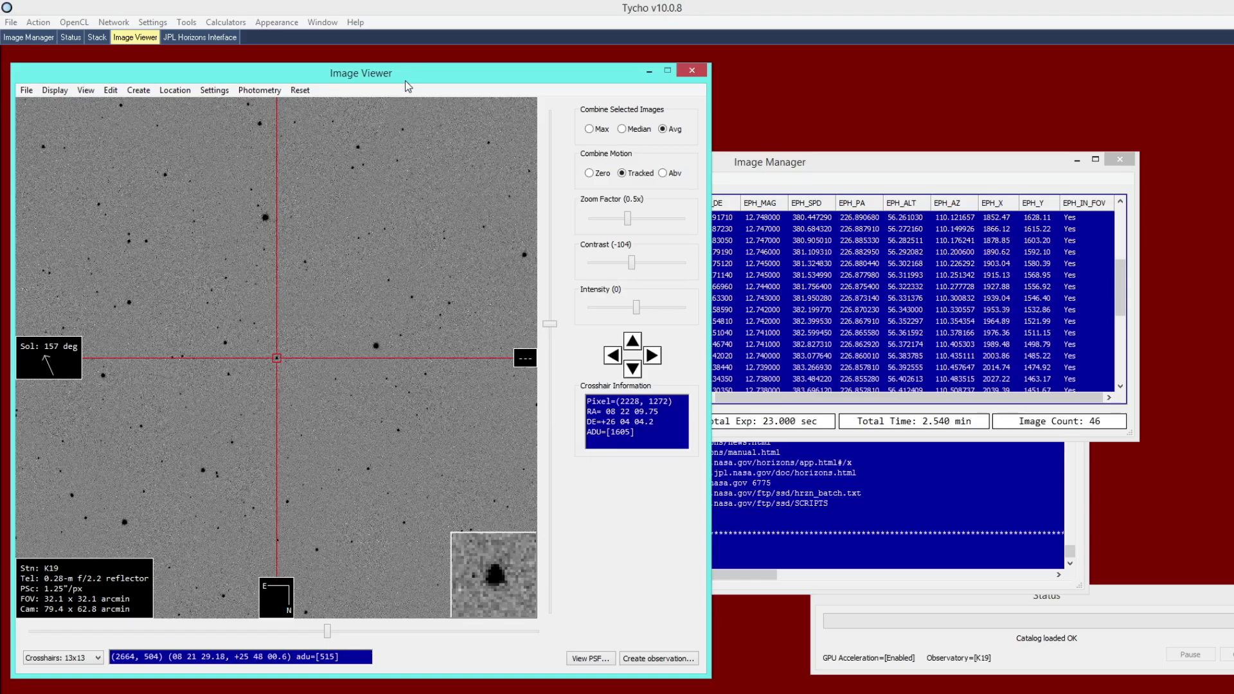
Bring up the target aperture settings, zoom in on the target and reset contrast to 0
click(260, 90)
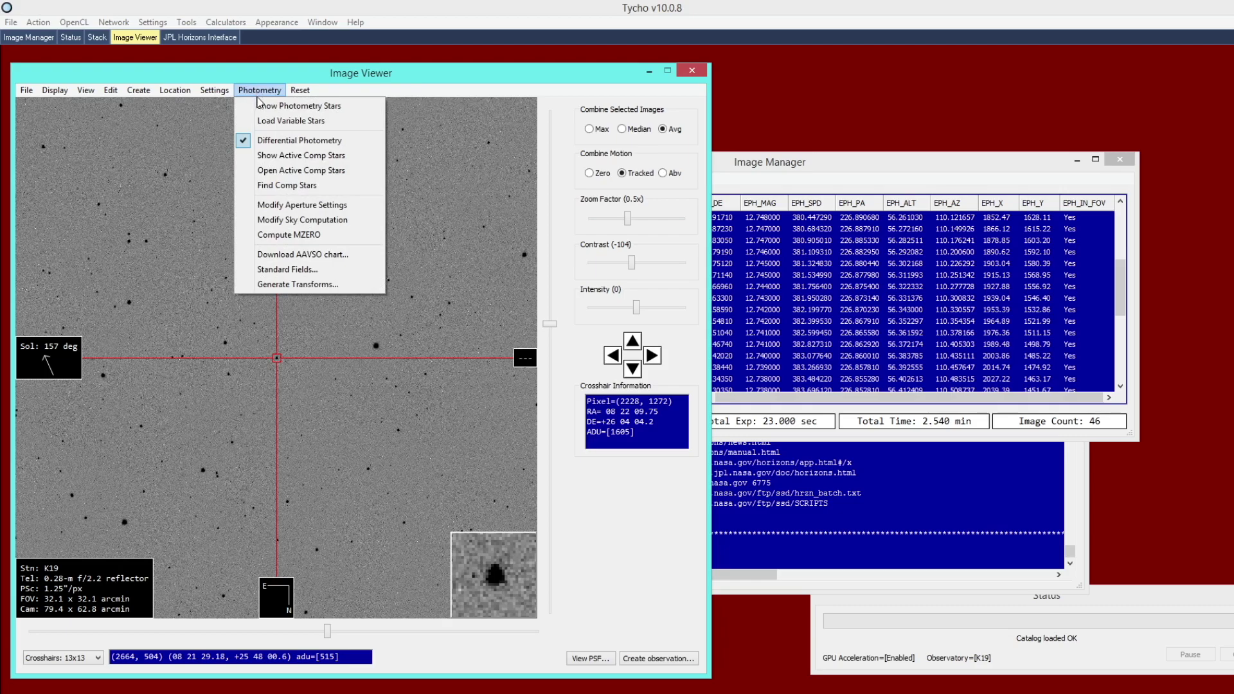
click(280, 206)
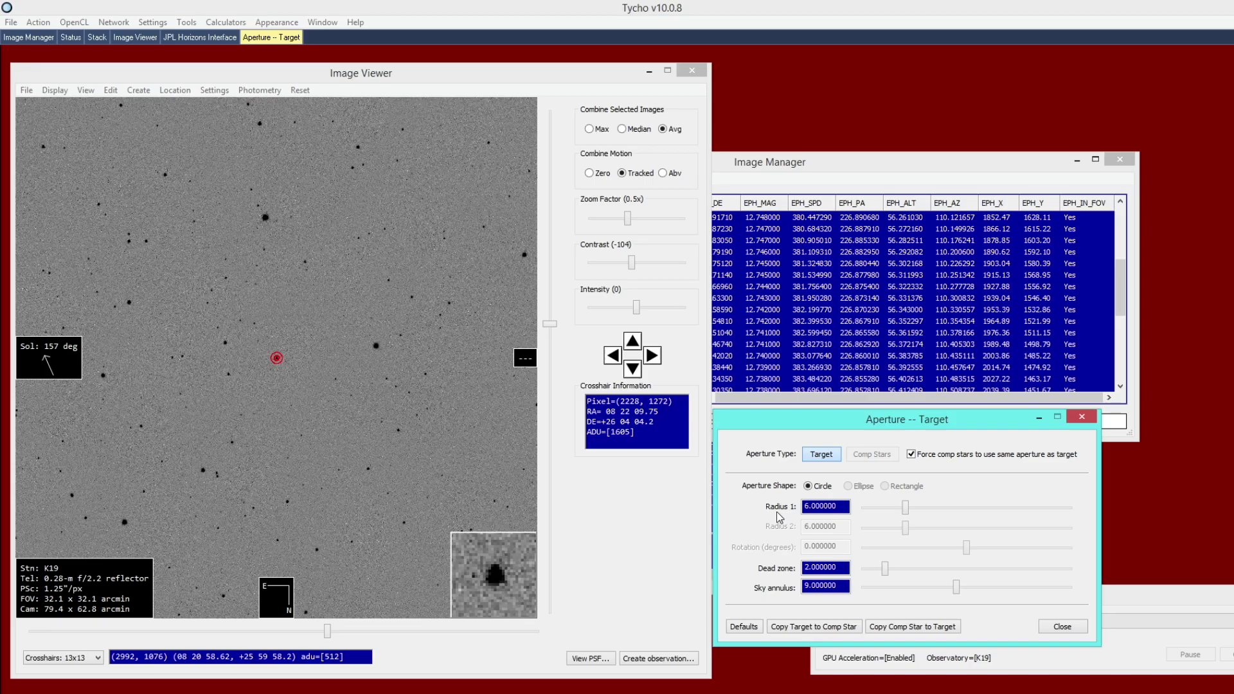
click(384, 395)
scroll(381, 393, up, 2)
scroll(378, 392, up, 2)
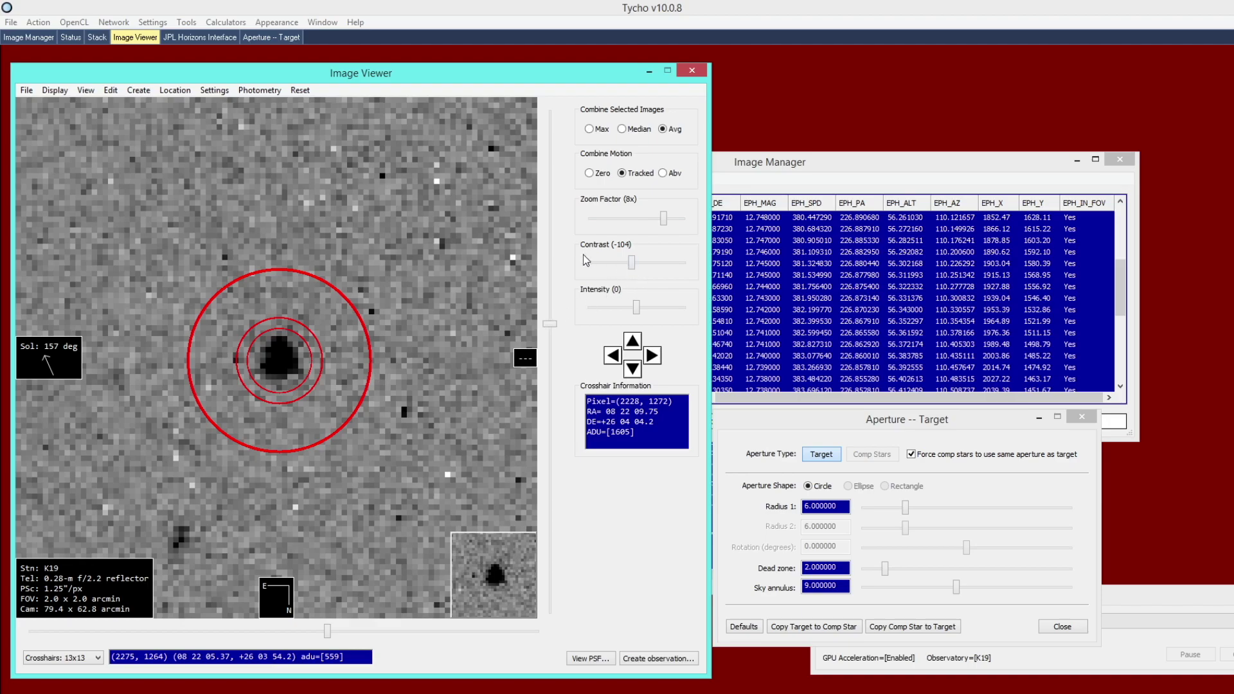
double_click(631, 263)
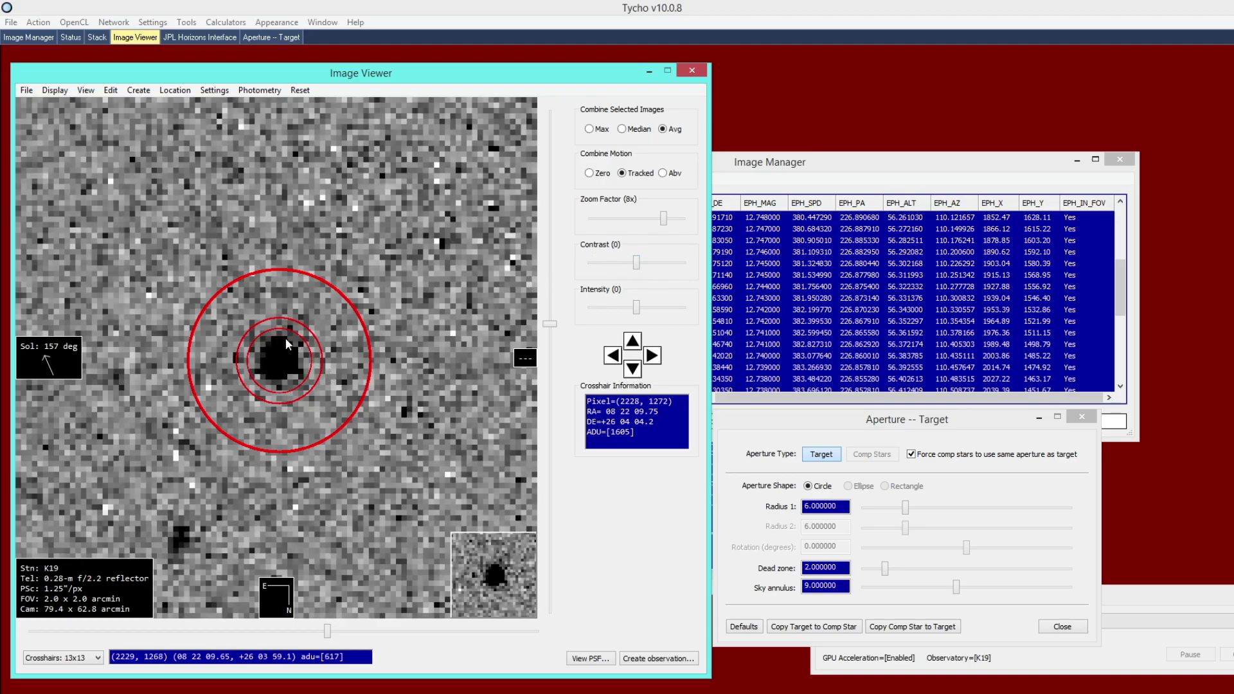
Step through several frames and zoom back in to confirm the rings stay centred on the asteroid
scroll(284, 338, down, 1)
click(730, 283)
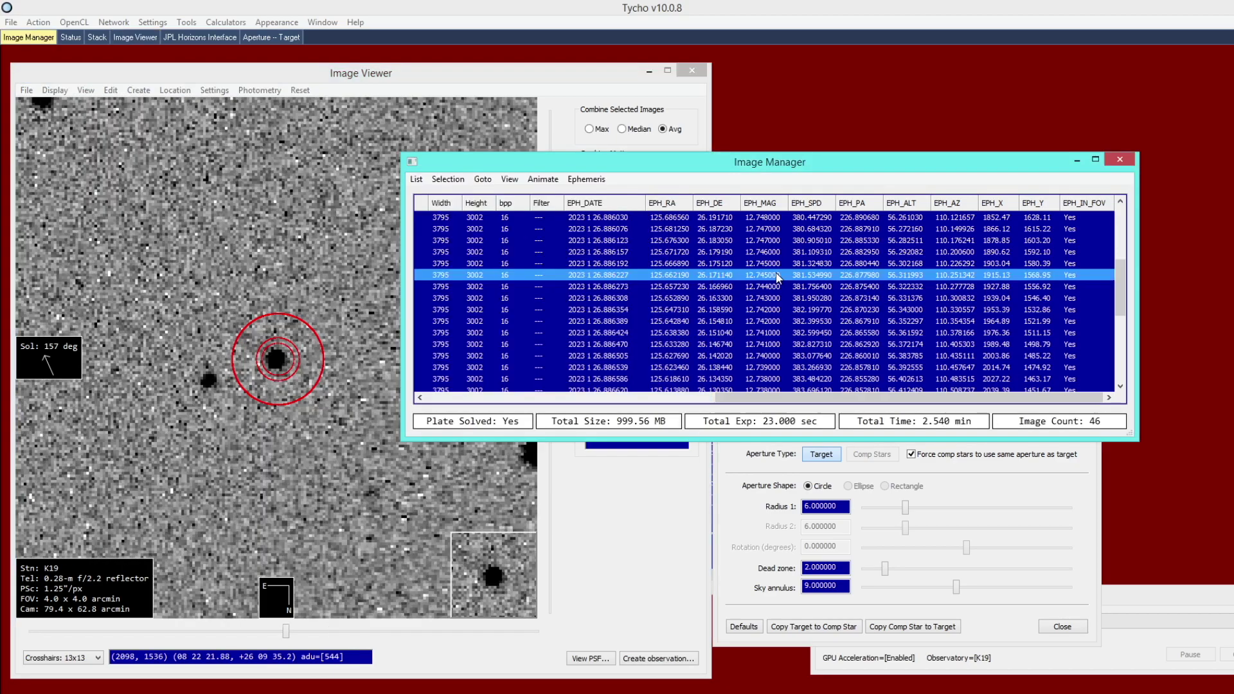
click(735, 311)
click(705, 345)
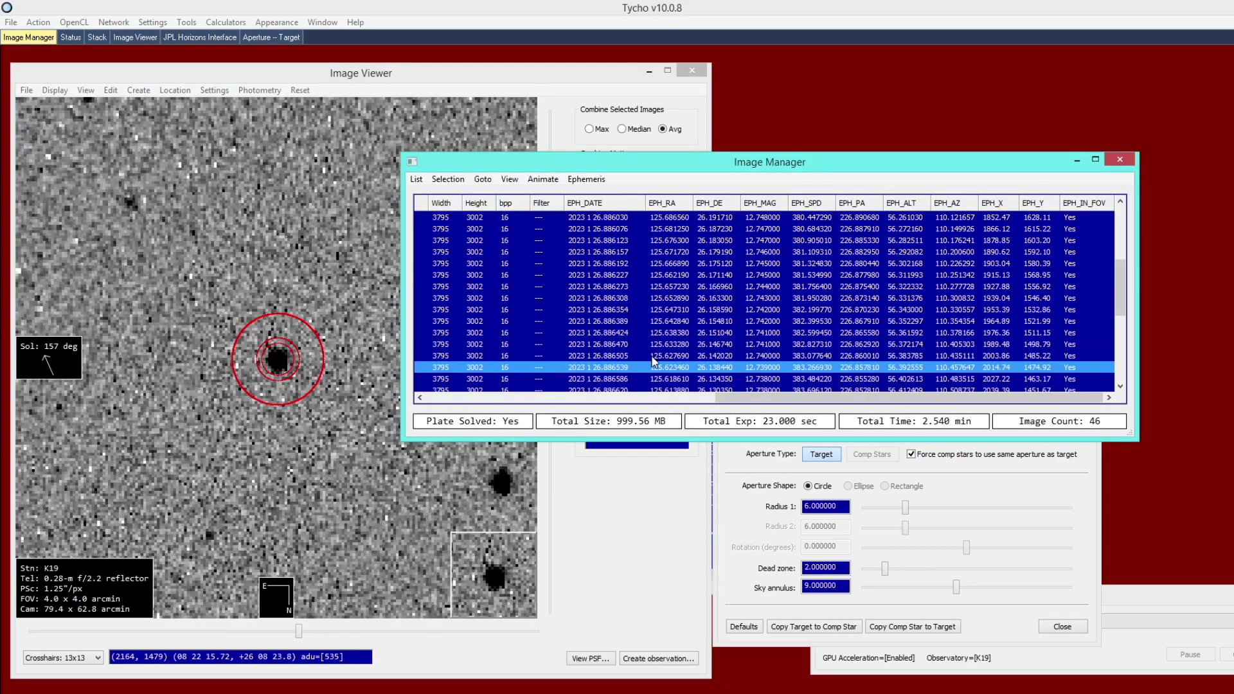
scroll(643, 354, down, 2)
click(623, 356)
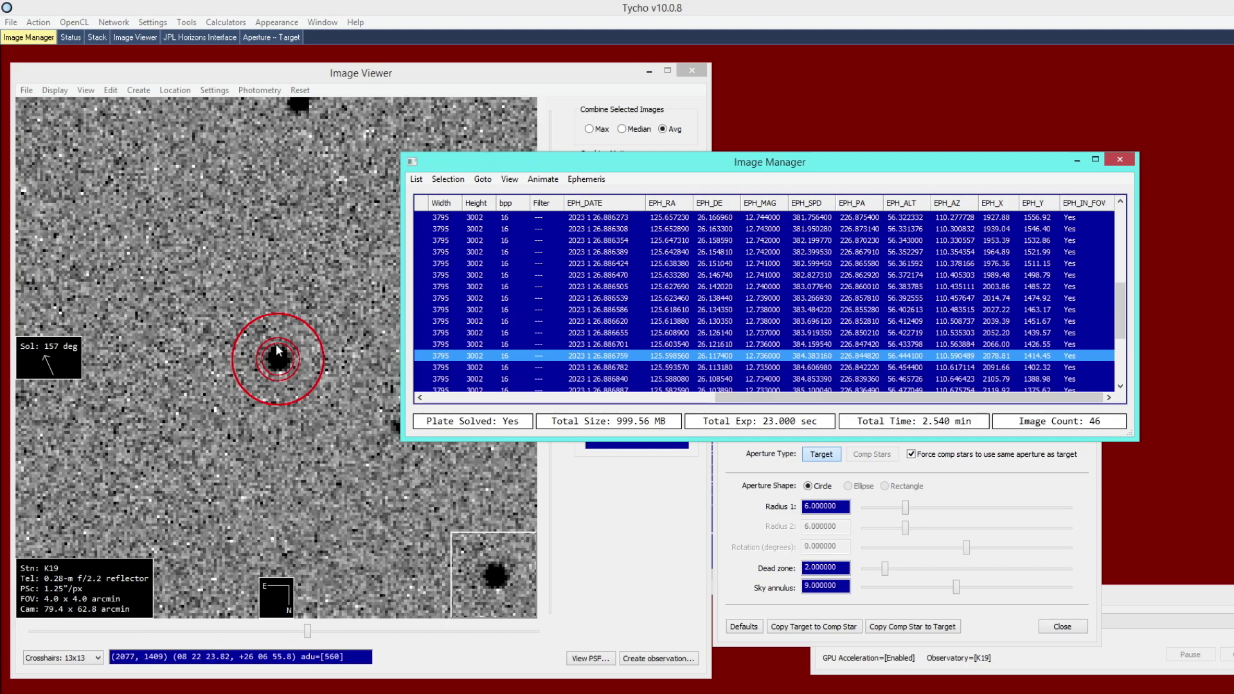
click(570, 264)
click(322, 359)
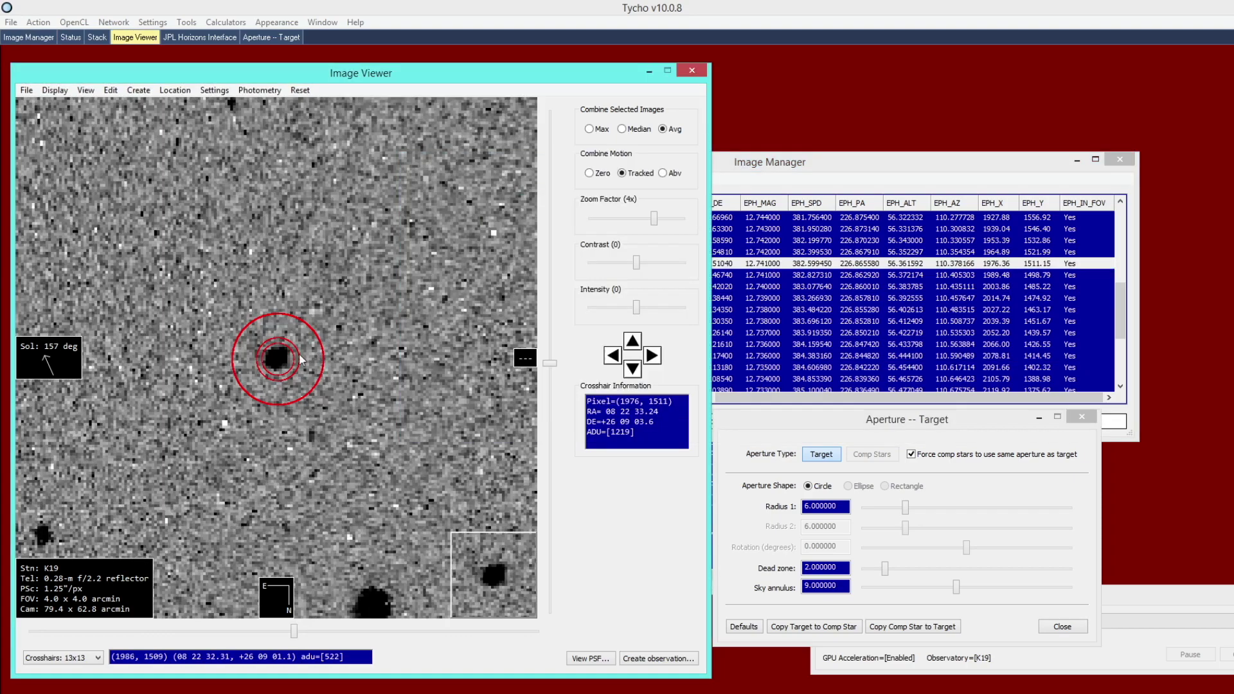
scroll(296, 360, up, 1)
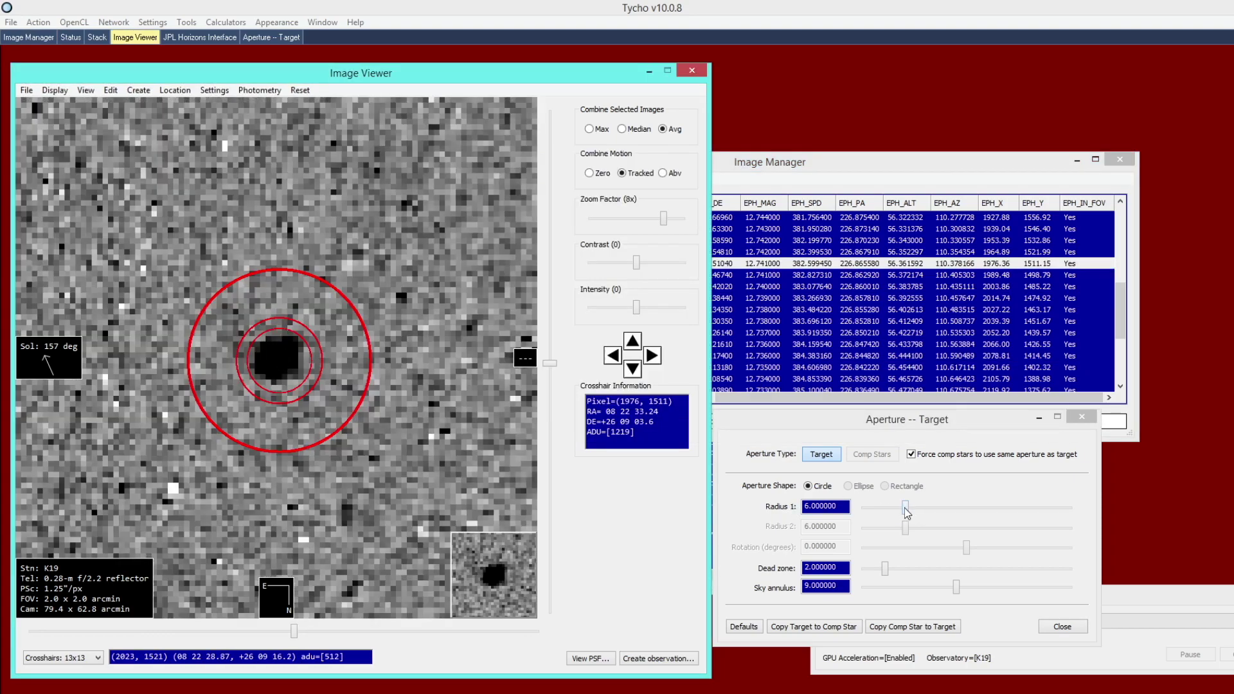
Try several Radius 1 values, restore it to 6, and widen the dead zone to 3.7
drag(906, 509, 888, 511)
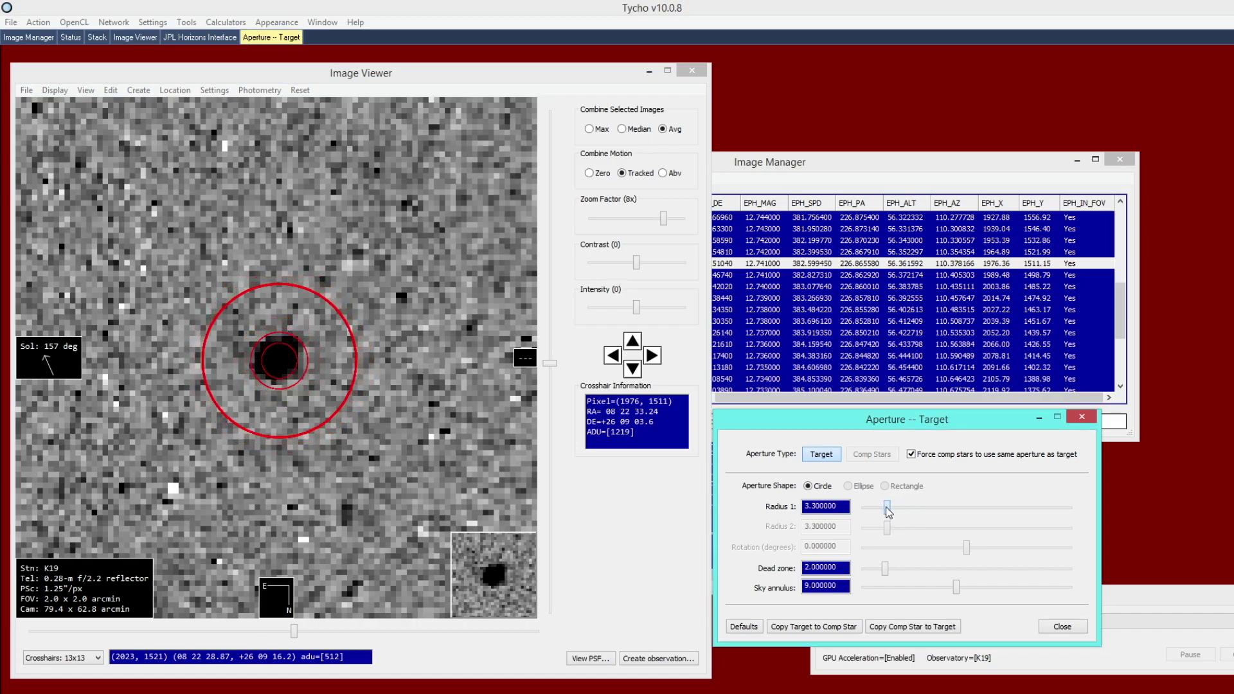
drag(886, 508, 947, 510)
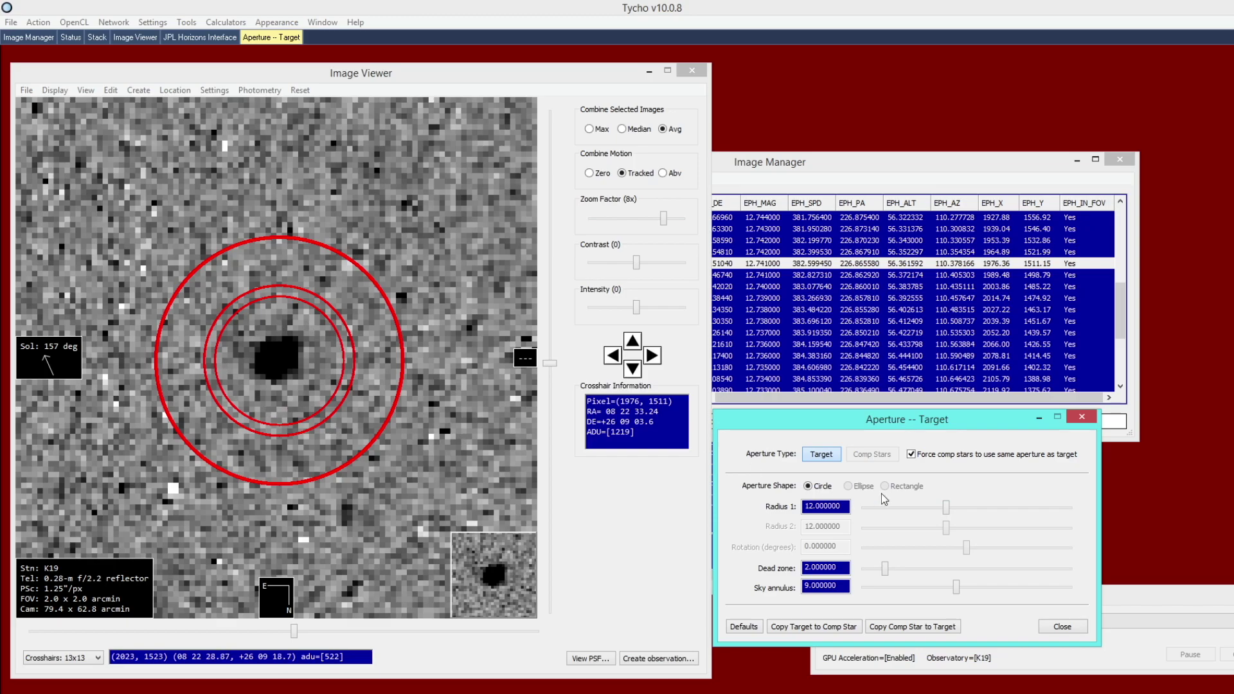
drag(947, 509, 768, 511)
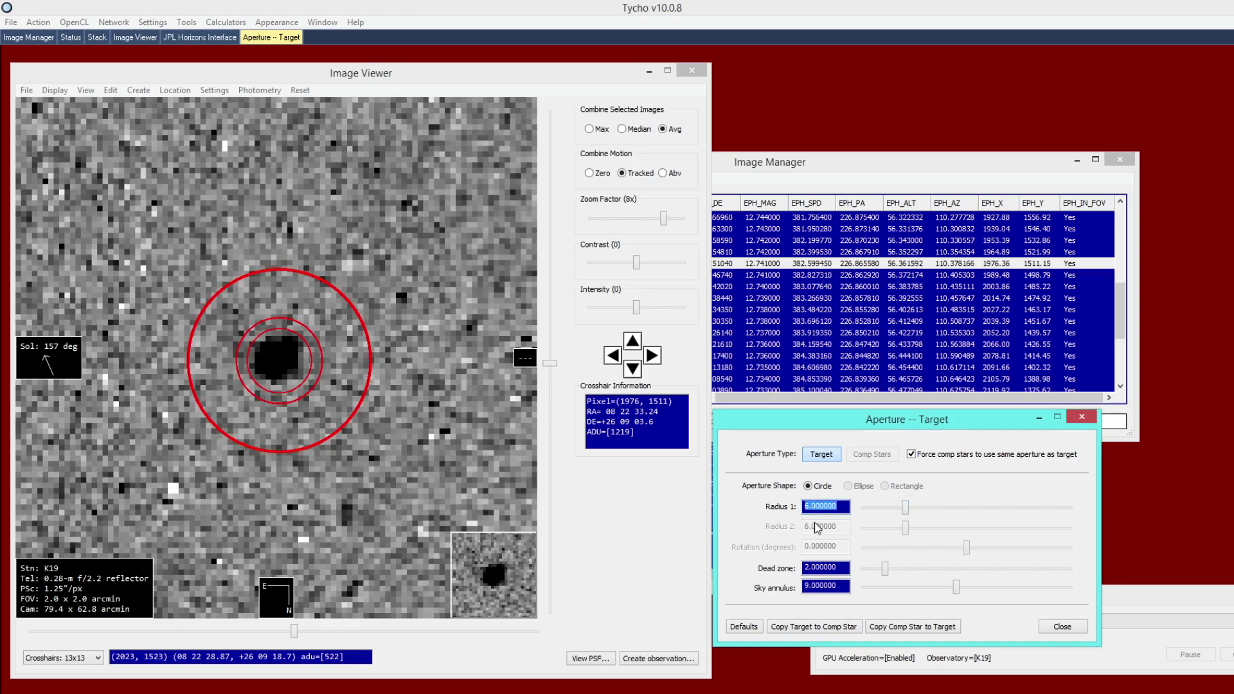
text(5)
text(6)
drag(885, 570, 896, 576)
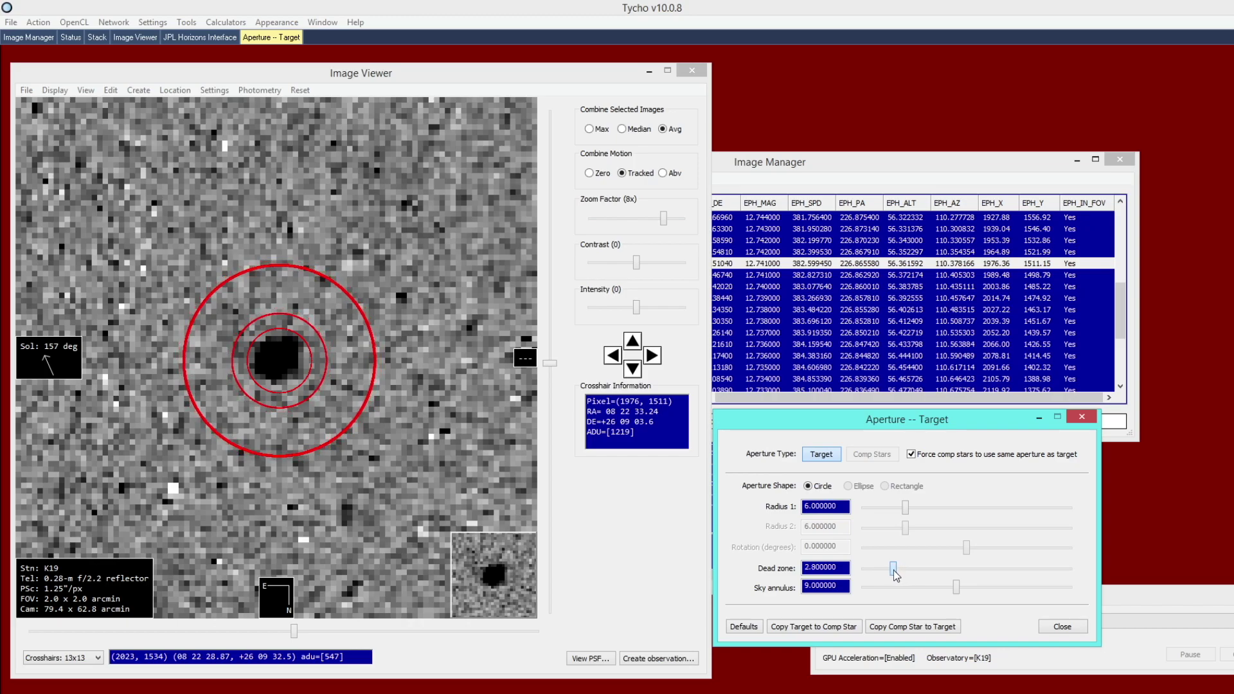
drag(896, 576, 906, 575)
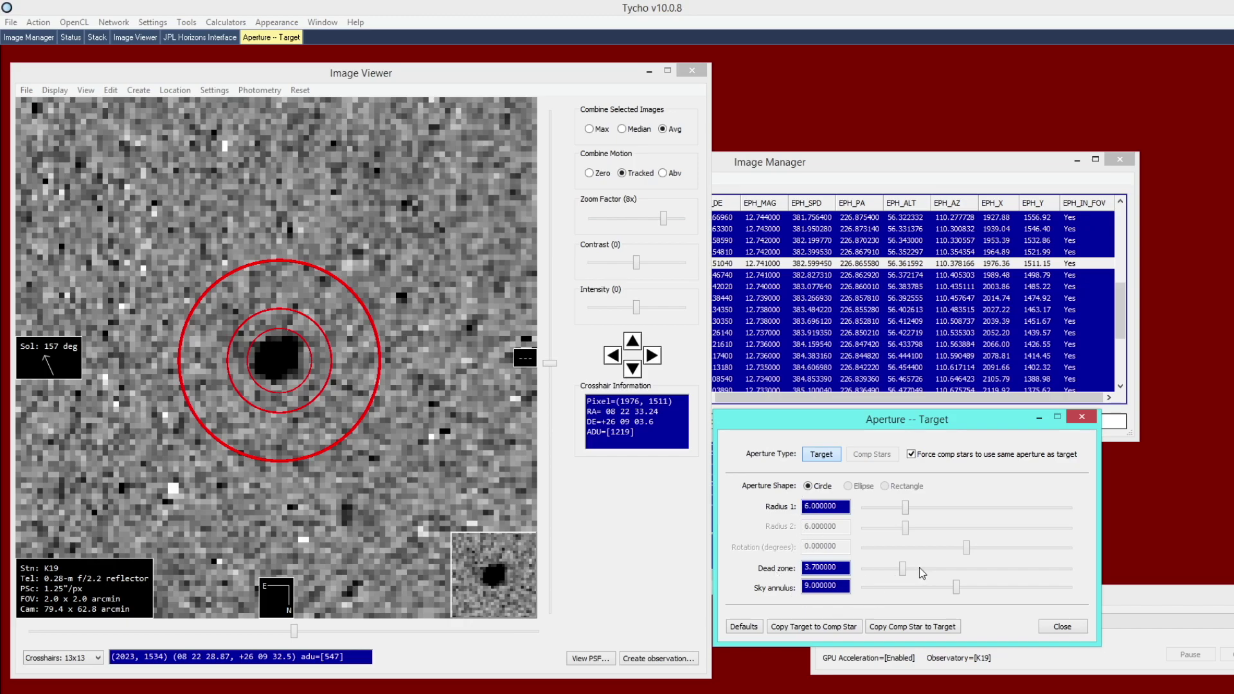
Close the target aperture dialog and zoom the viewer out to the wider star field
click(1073, 627)
scroll(434, 398, down, 1)
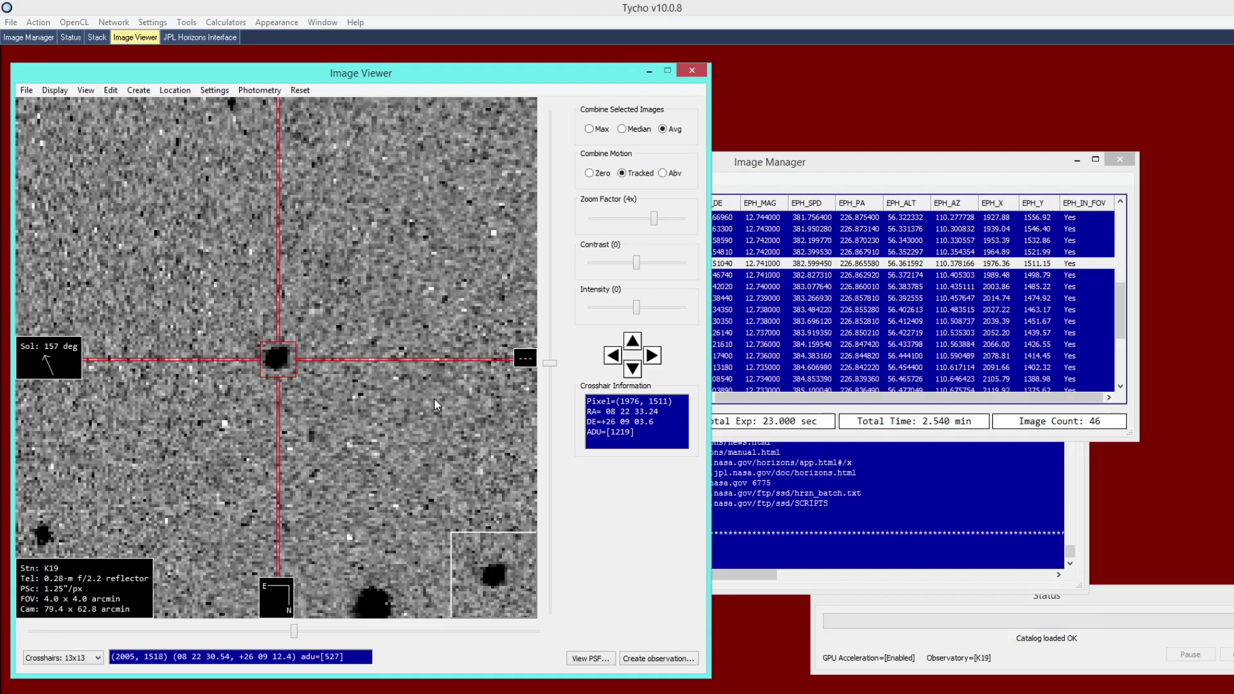
scroll(434, 399, down, 1)
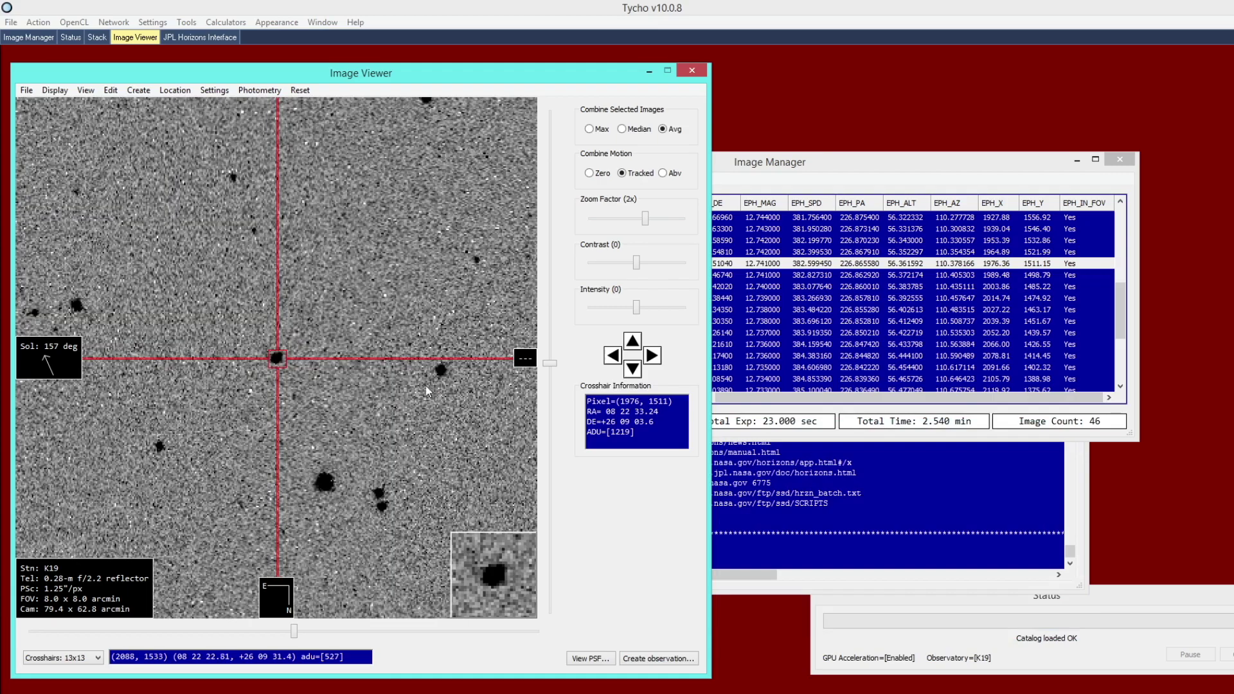
click(259, 90)
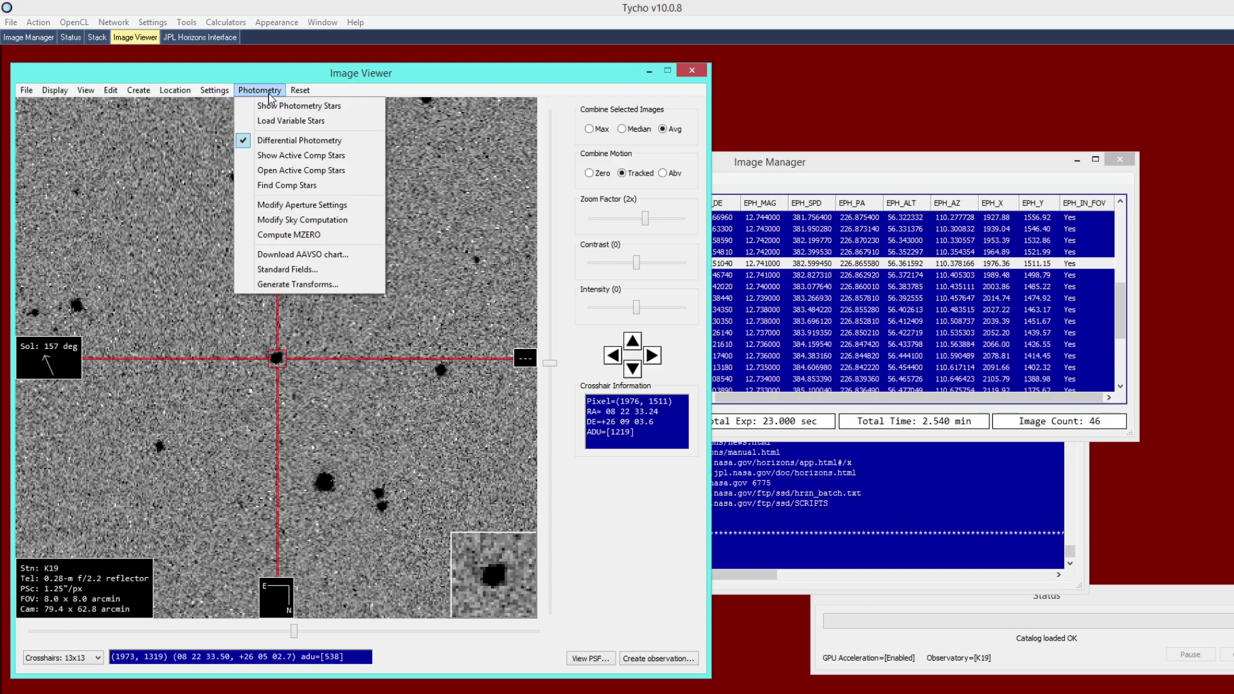
Confirm the star catalog is ATLAS with Sloan r magnitudes and the Clear/None filter
click(269, 94)
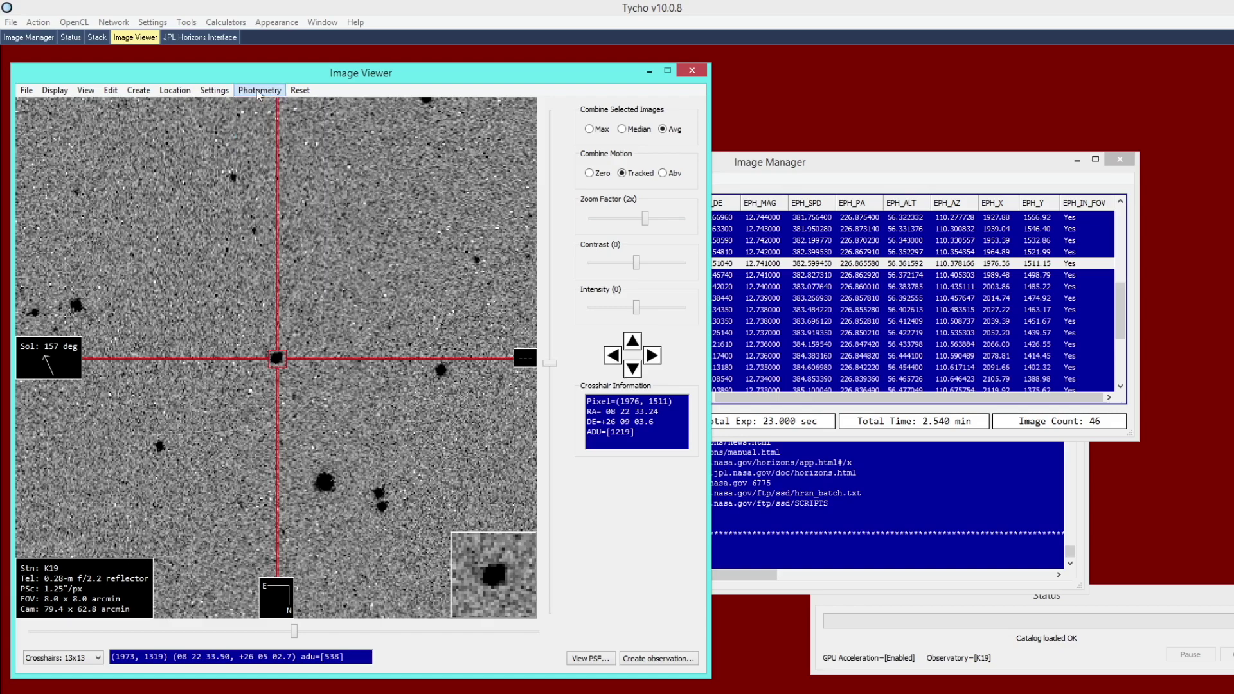
click(158, 23)
click(165, 54)
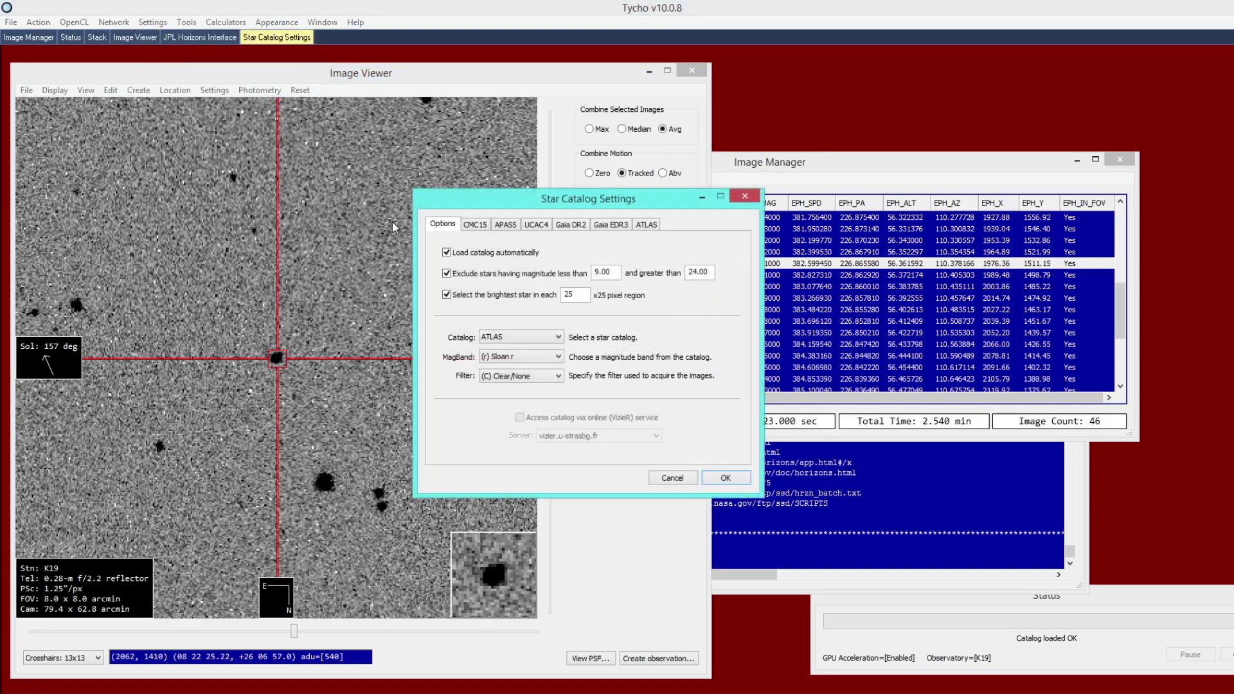
drag(508, 203, 511, 207)
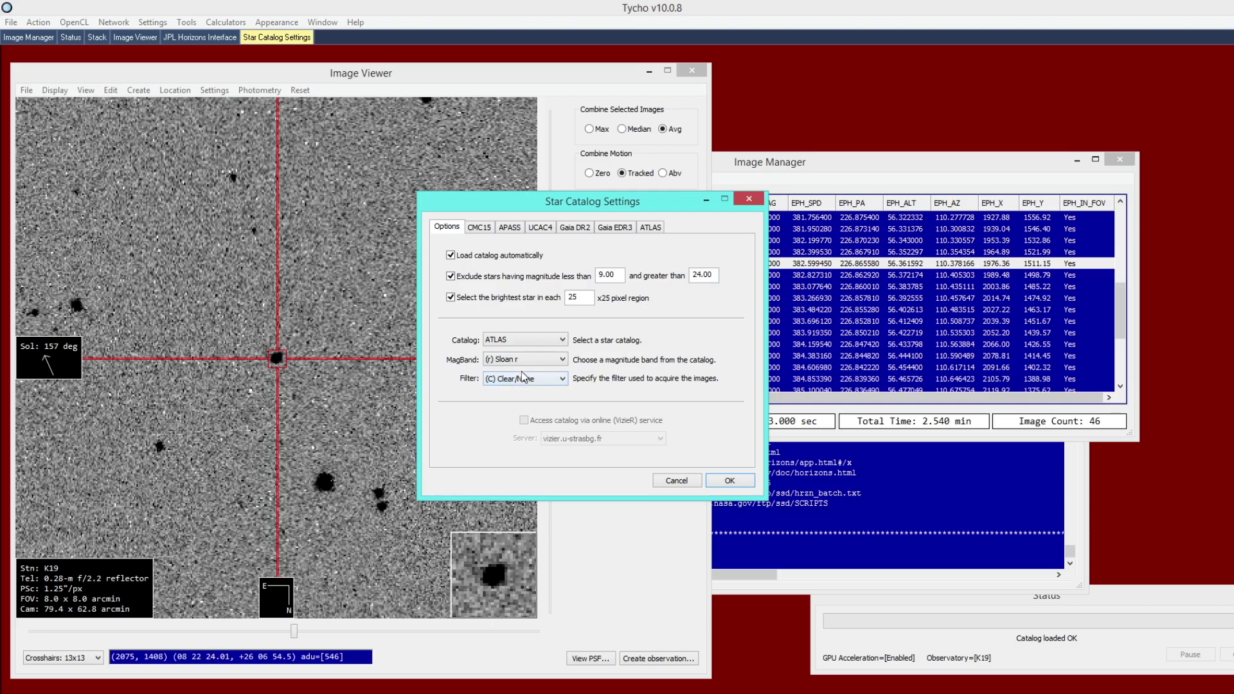
click(729, 481)
Run Find Comp Stars and add the first three plotted candidates to the active comparison stars
click(259, 91)
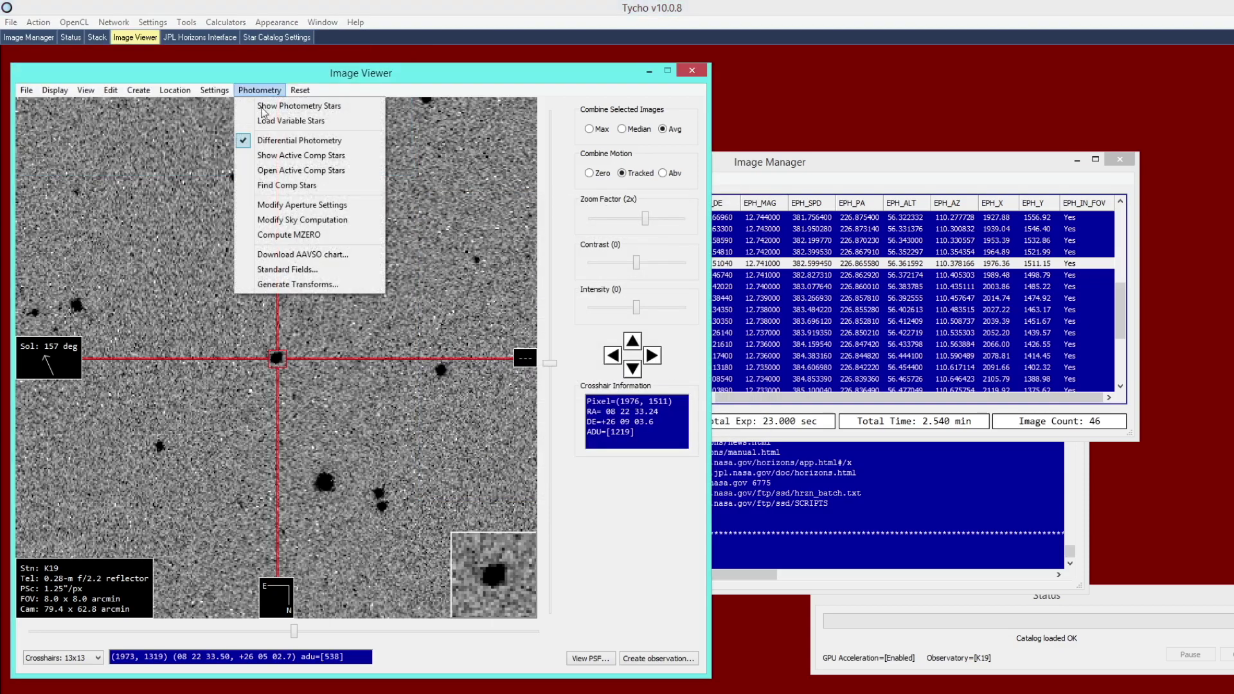
click(266, 185)
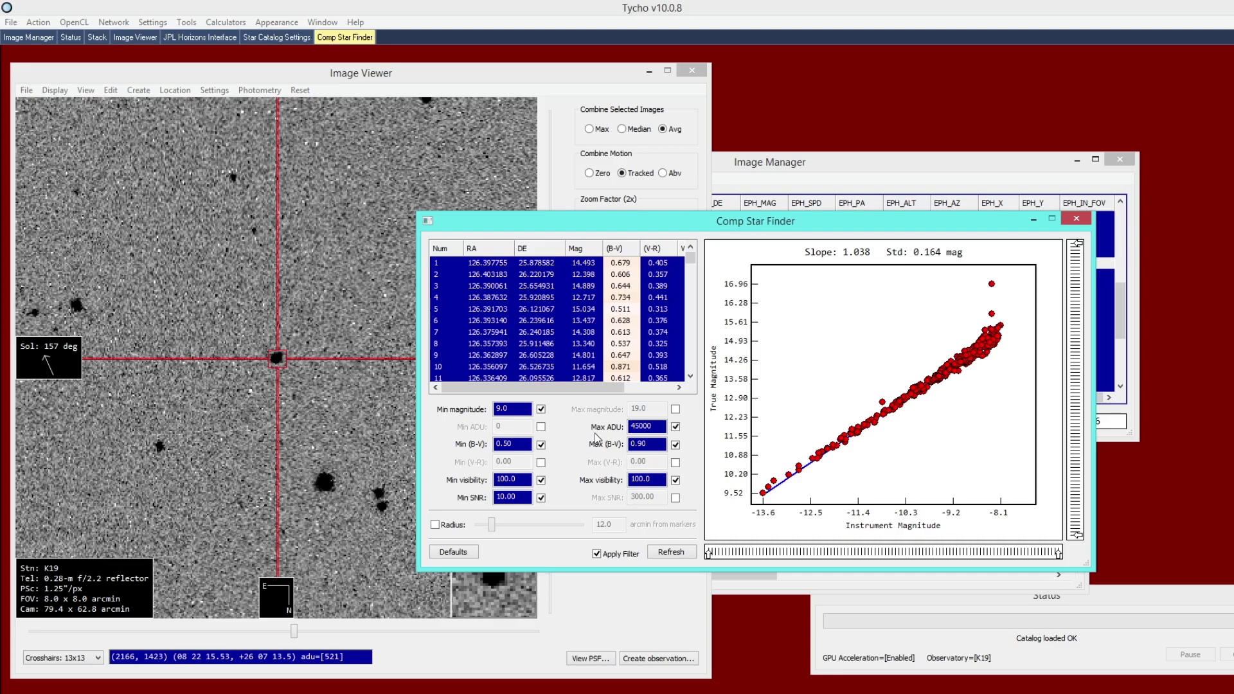
right_click(801, 475)
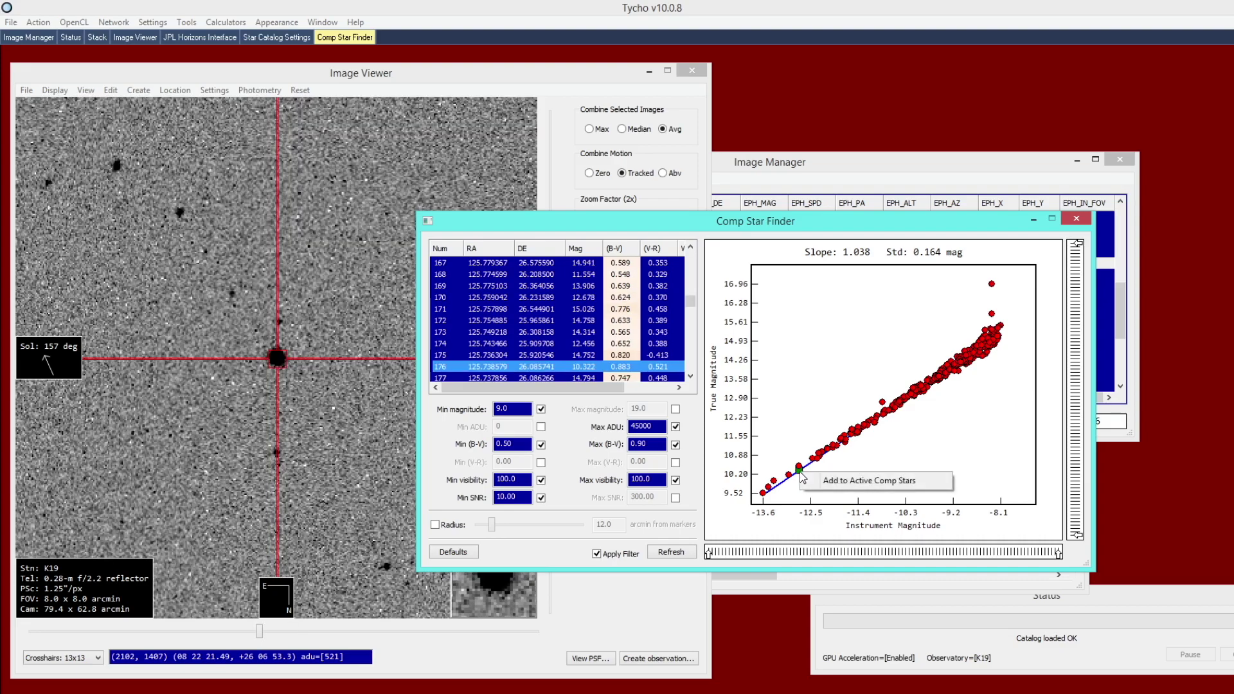
click(818, 481)
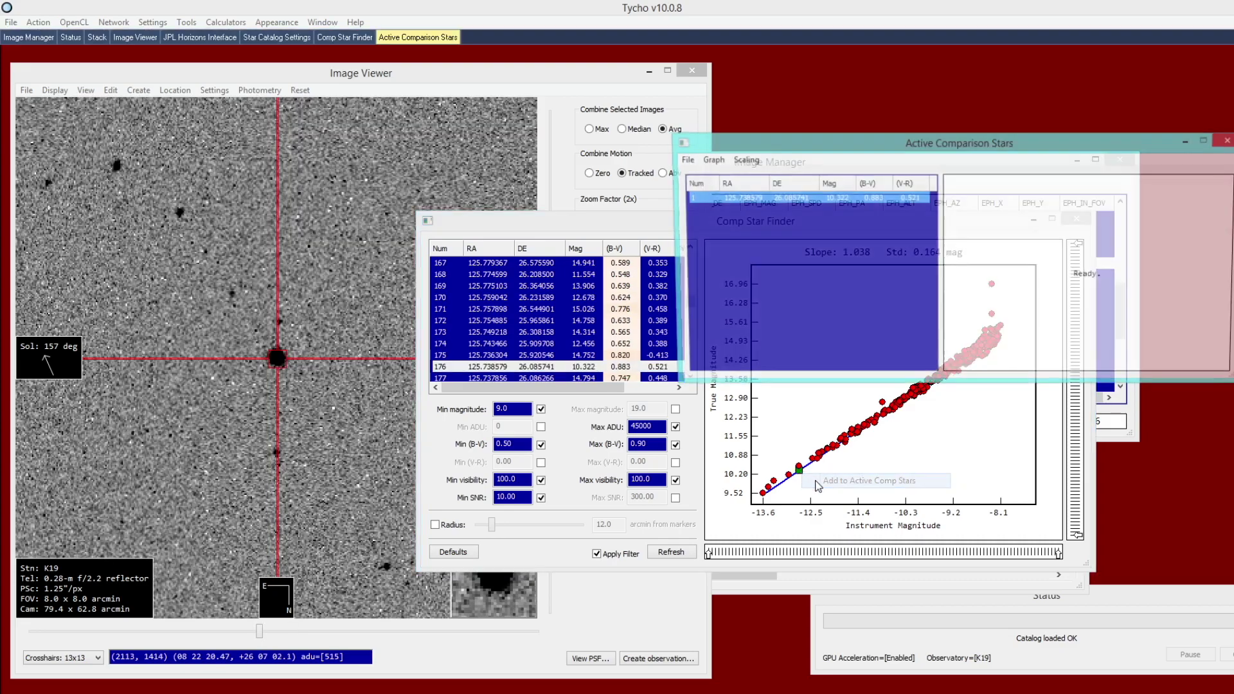
right_click(813, 459)
click(825, 468)
right_click(818, 459)
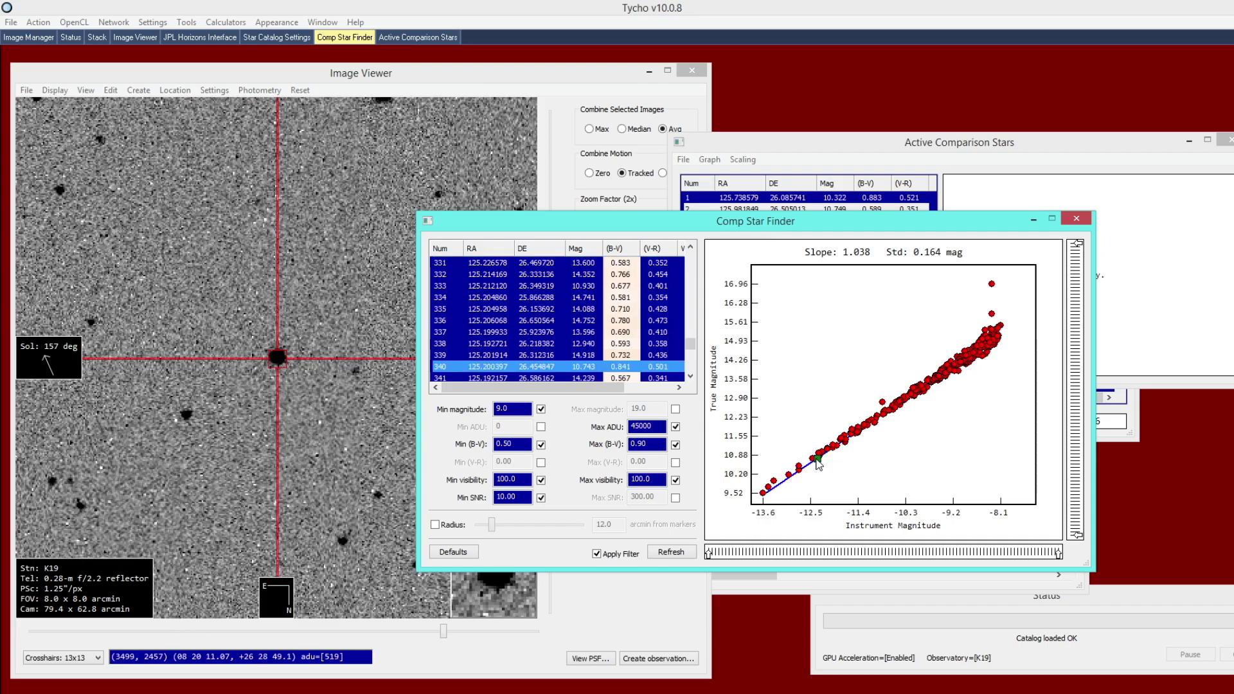
click(829, 468)
Add four more well-fitting plot stars to the active list and pick the eighth candidate
right_click(821, 456)
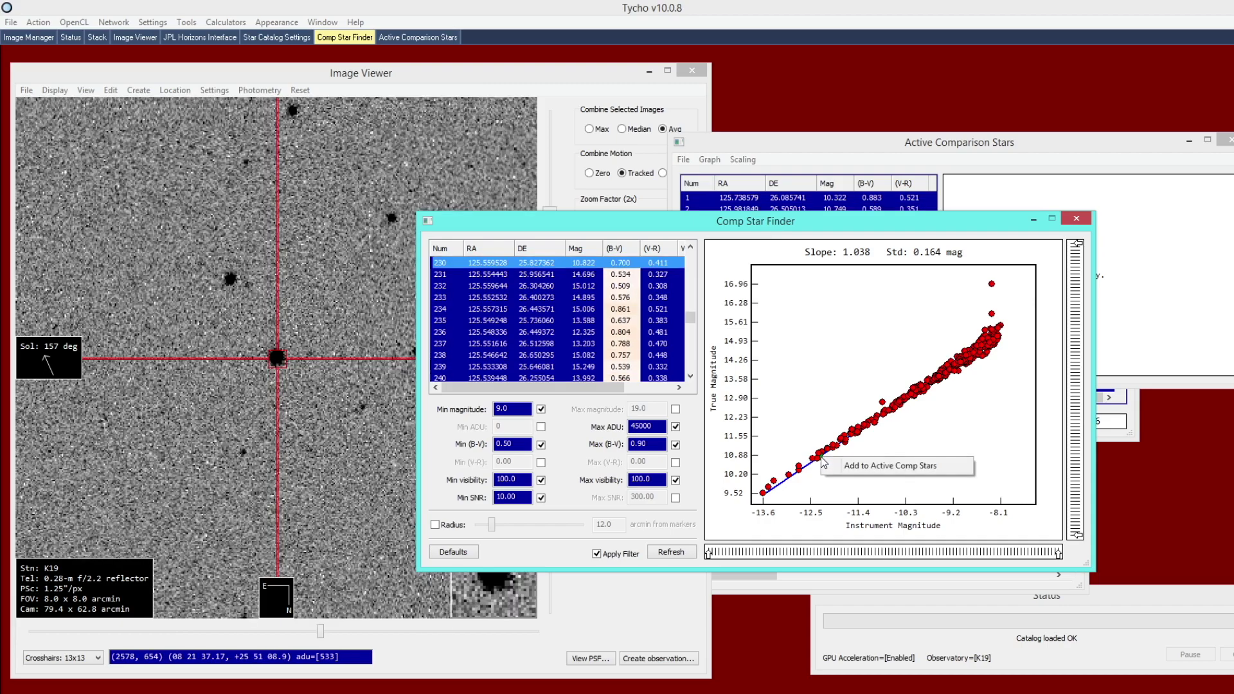
click(830, 466)
right_click(829, 450)
click(839, 459)
right_click(838, 450)
click(842, 458)
right_click(838, 446)
click(842, 456)
right_click(843, 441)
Add the eighth comparison star and generate measurements for the active comparison stars
click(847, 448)
click(792, 168)
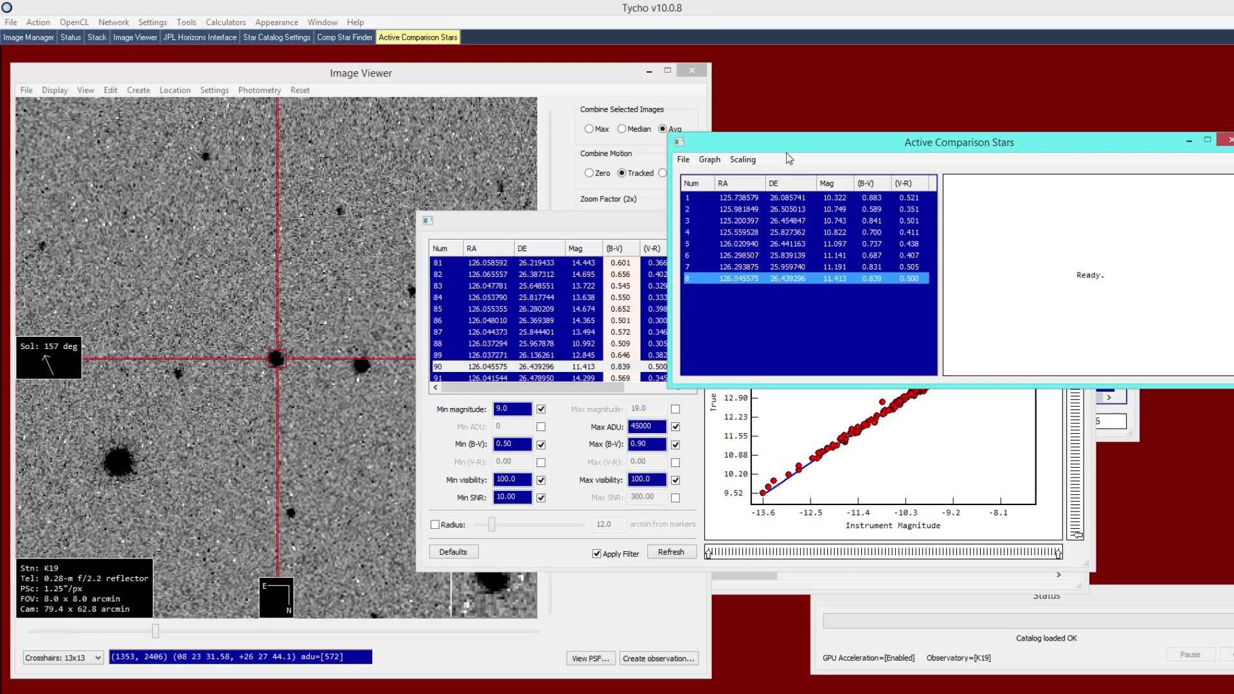
click(709, 160)
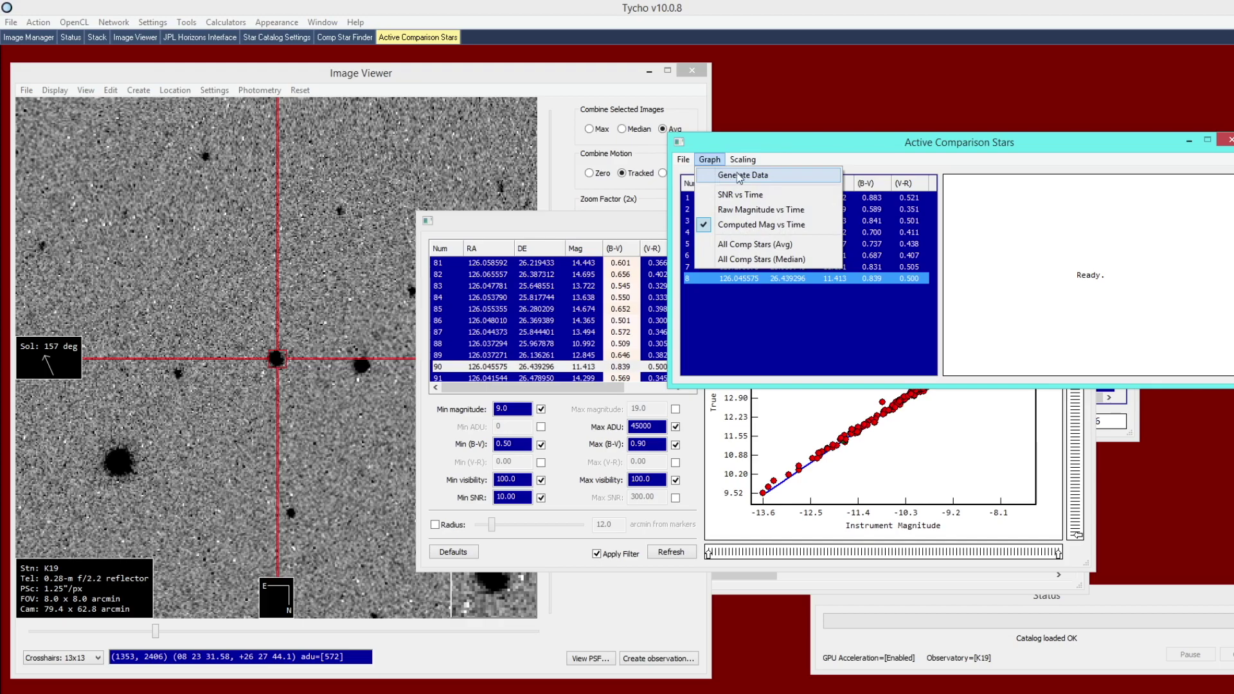
click(776, 177)
drag(909, 146, 863, 176)
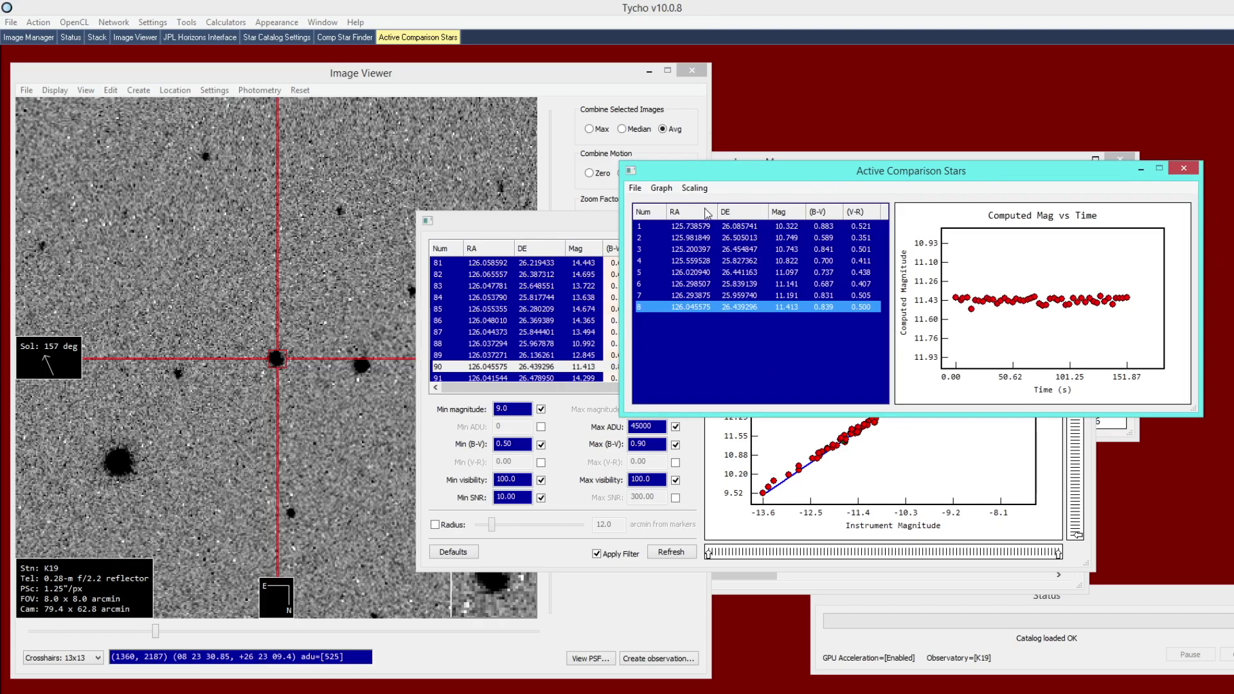
click(662, 188)
Inspect the computed magnitude curves of comparison stars 3 through 8
click(846, 284)
click(831, 259)
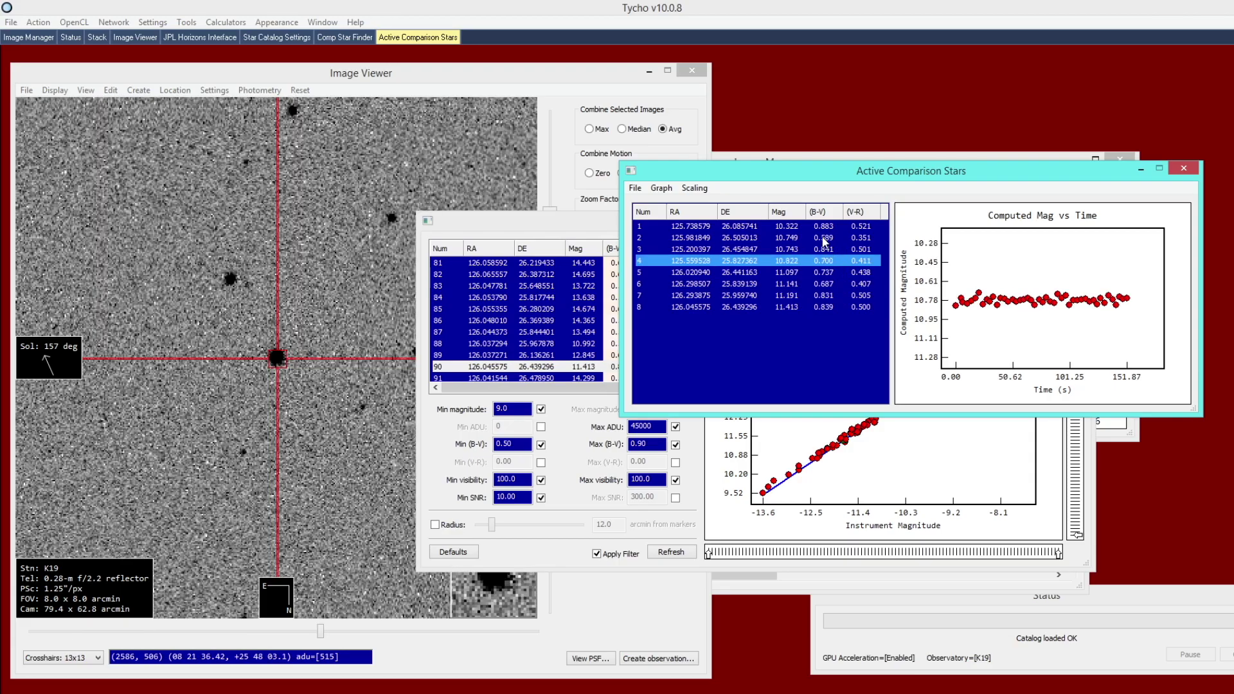
click(825, 238)
click(823, 226)
click(820, 249)
click(811, 295)
click(808, 308)
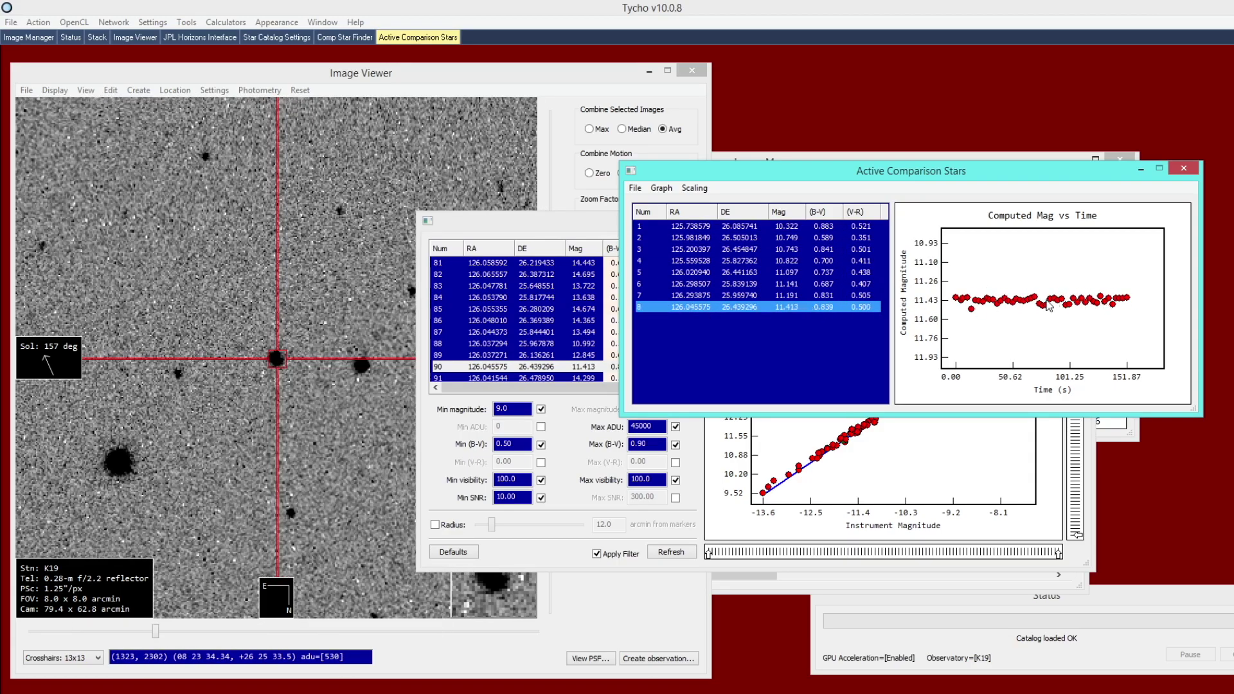
click(826, 261)
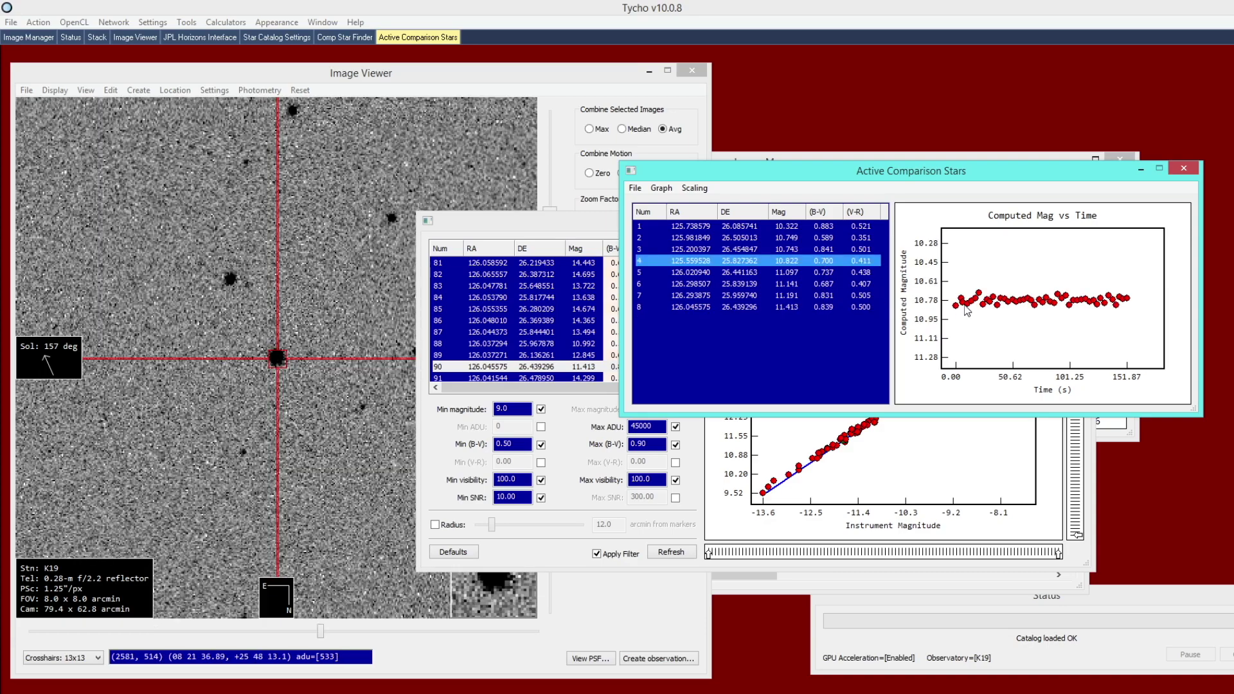
click(842, 250)
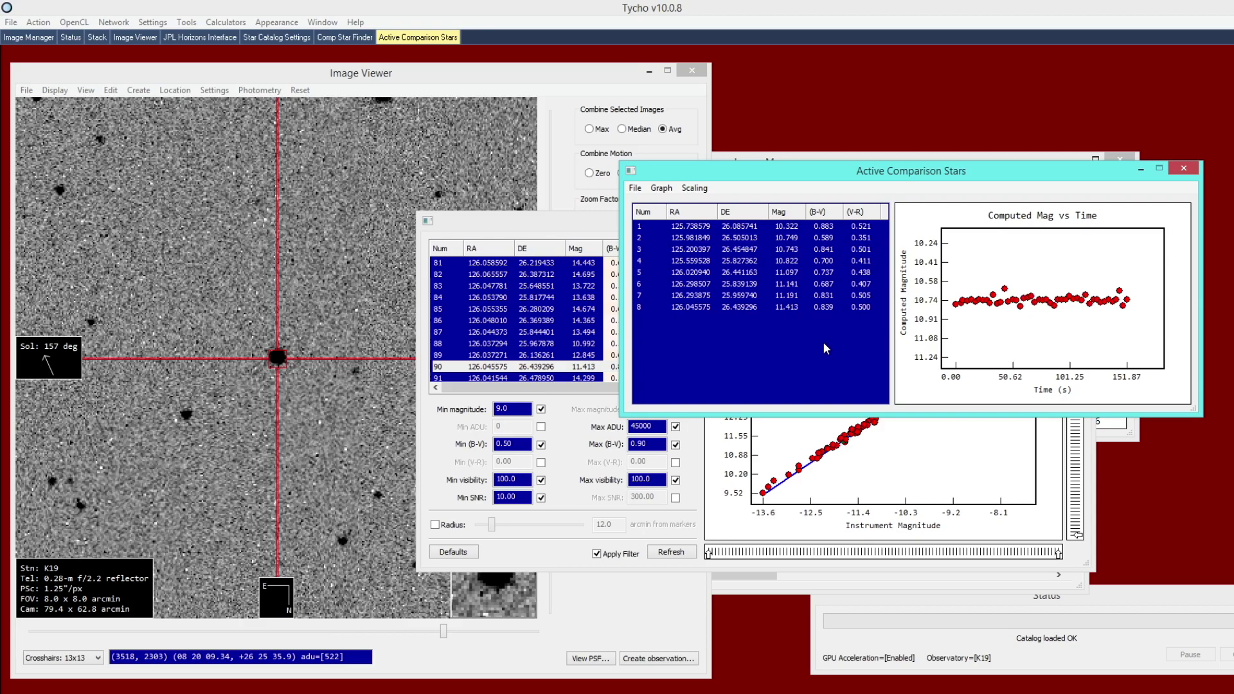
Plot computed magnitude vs time and confirm star 5 holds steady near 11.09
click(661, 187)
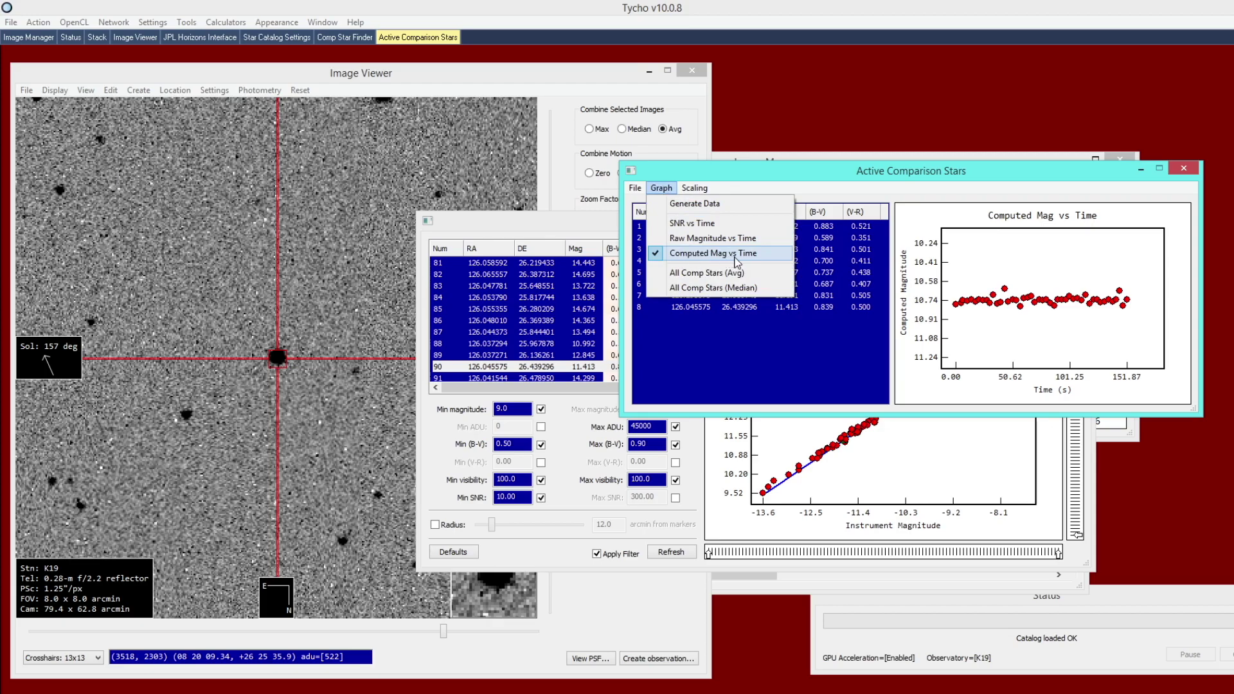
click(771, 273)
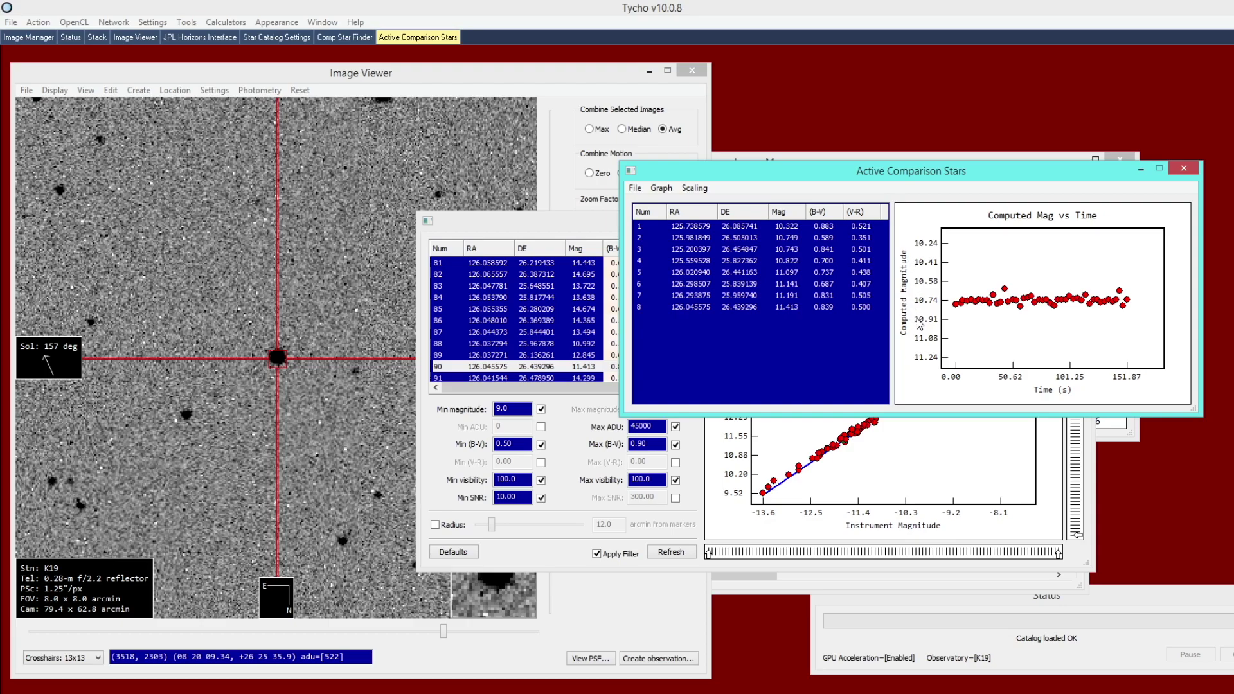
click(818, 272)
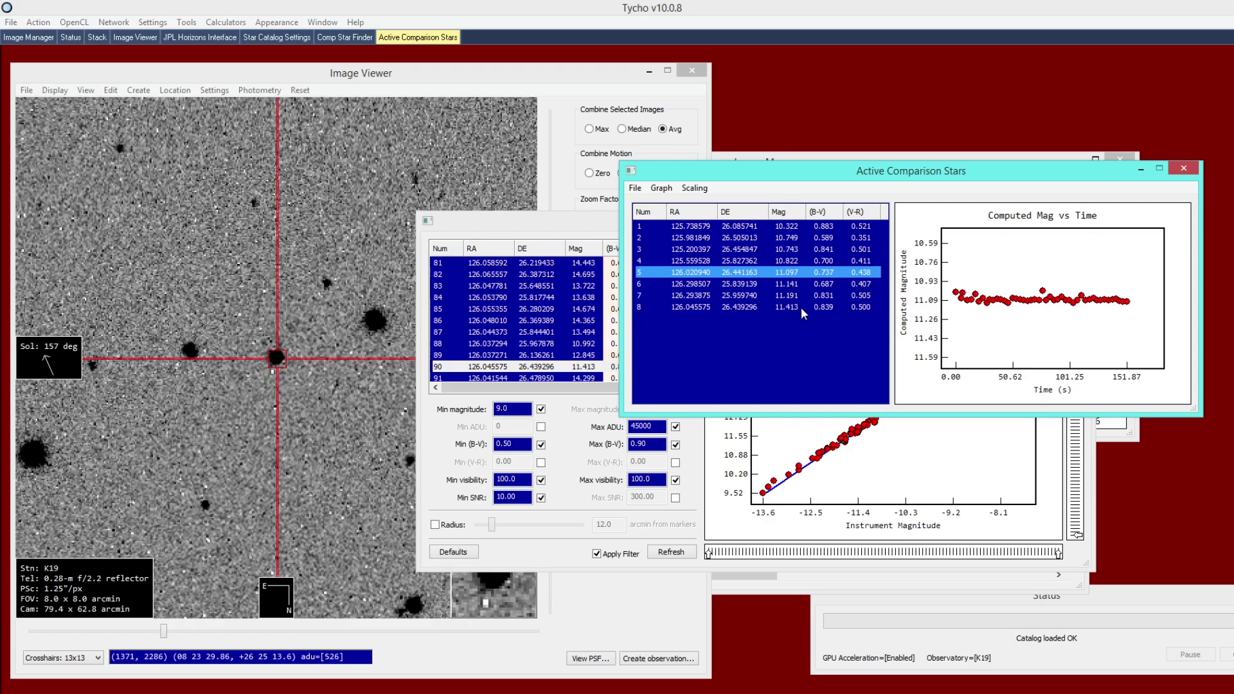
click(768, 344)
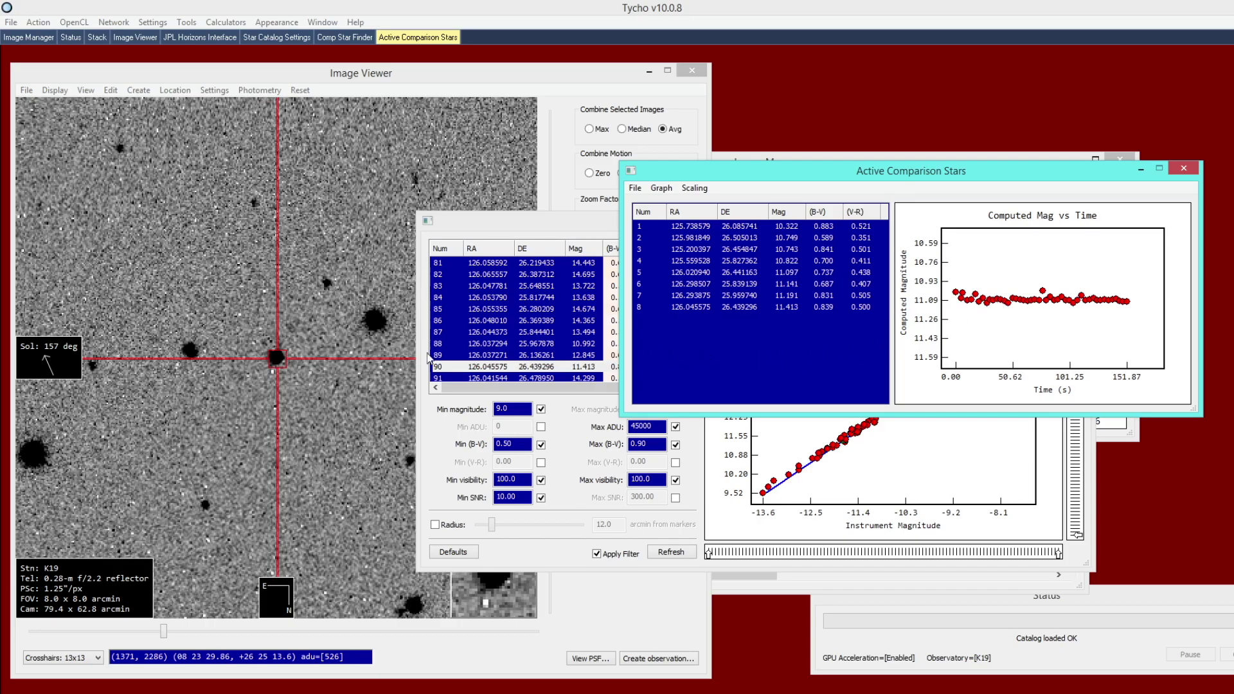
Measure 2023 BU's photometry along its ephemeris and plot the 46-point set as a raw light curve
right_click(314, 329)
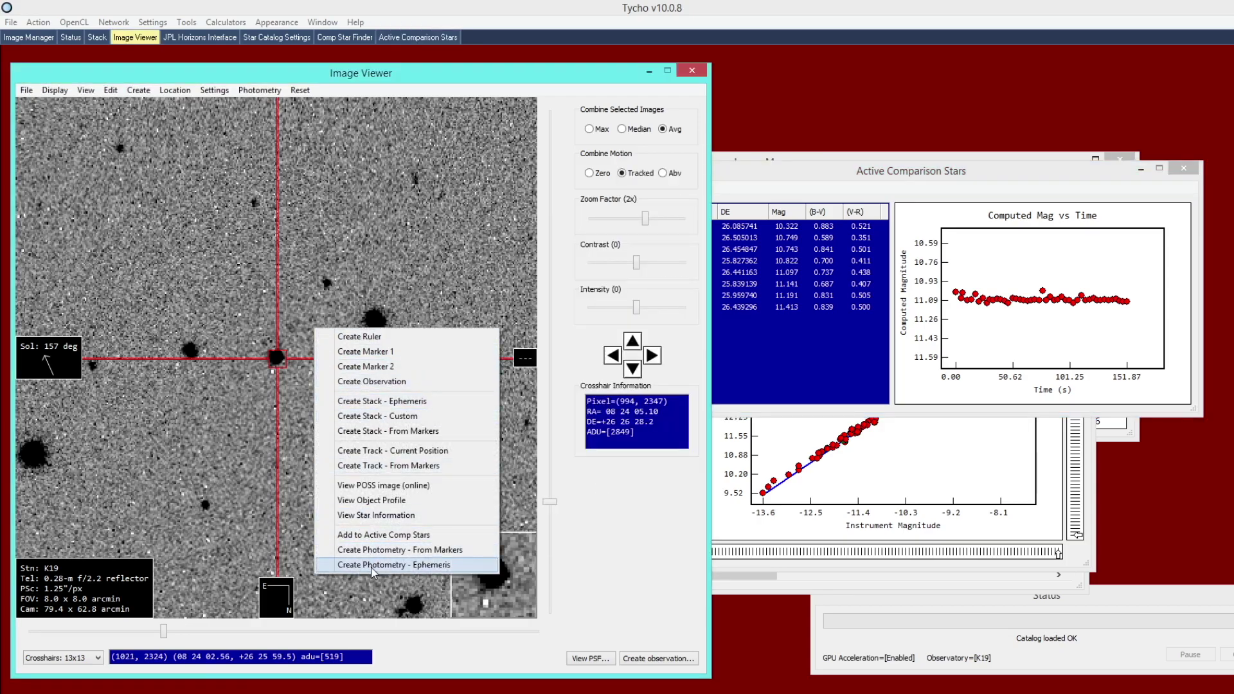
click(441, 565)
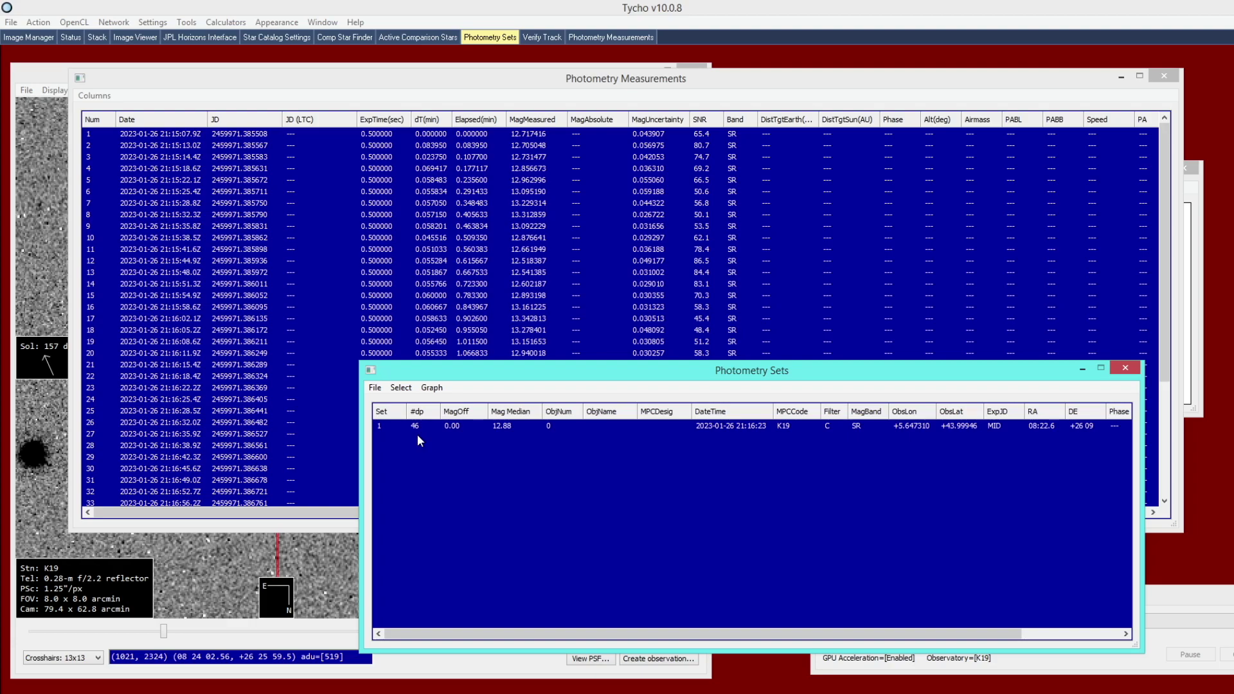
click(441, 388)
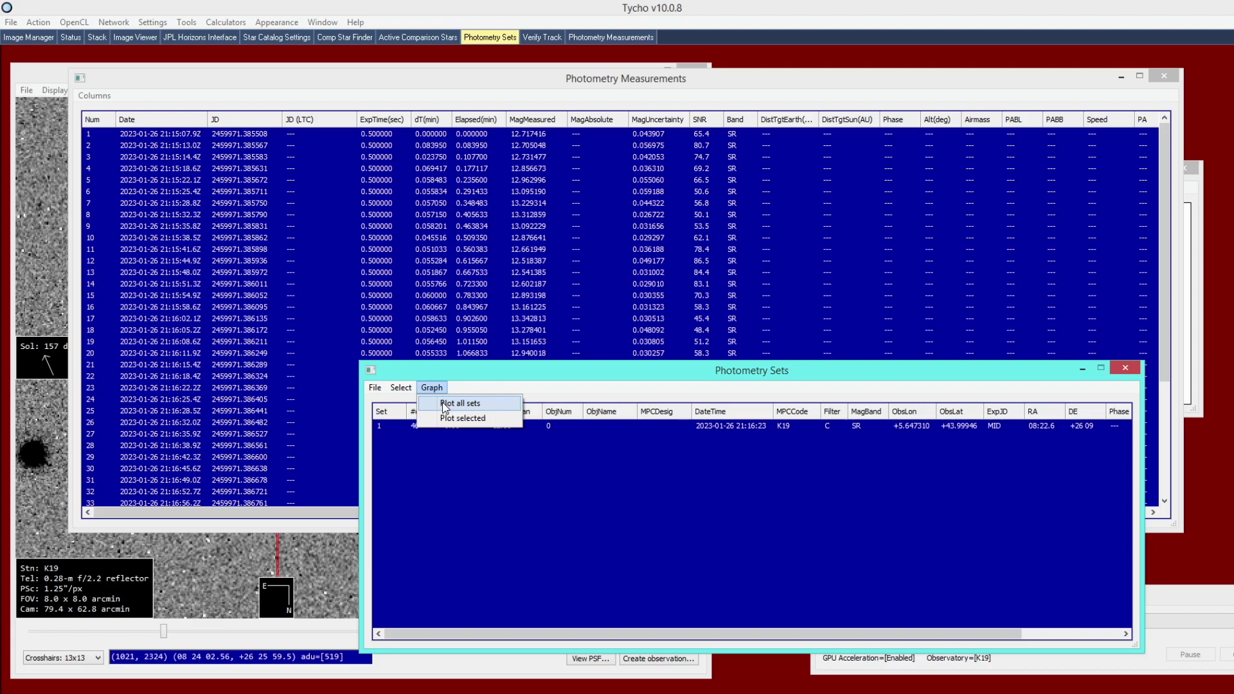
click(460, 403)
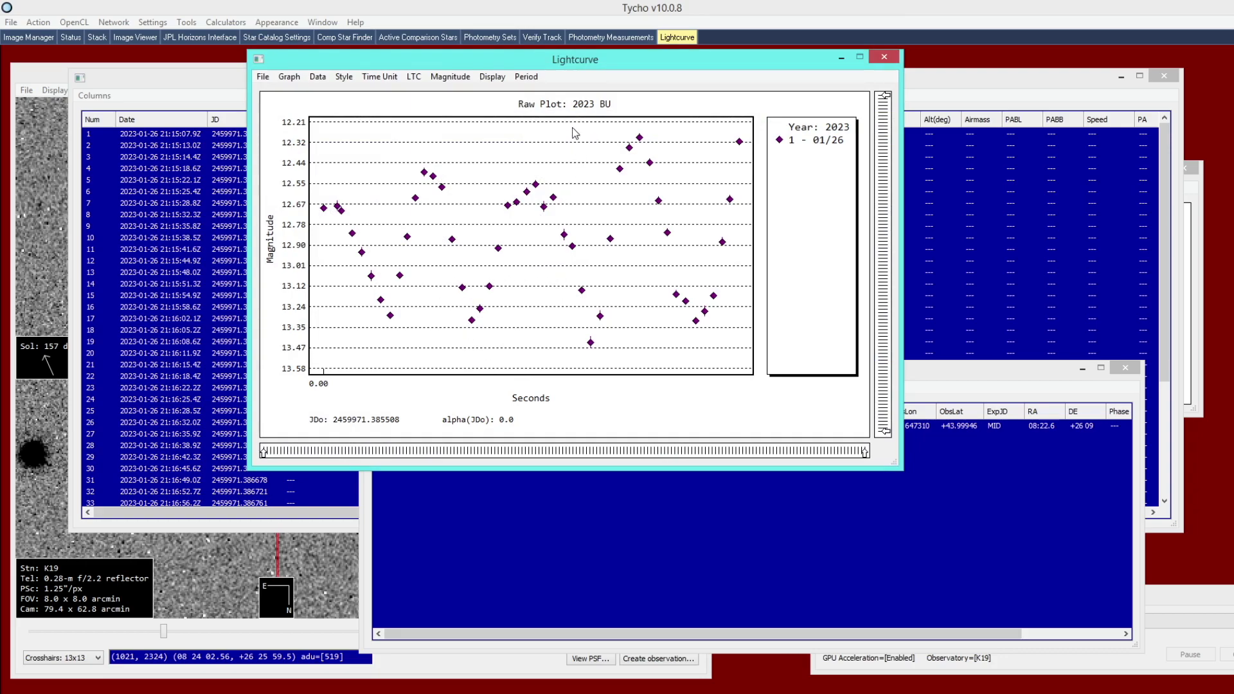
Change the light curve's horizontal fixed interval from 1800 to 20 seconds in Graph Settings
click(290, 76)
click(312, 92)
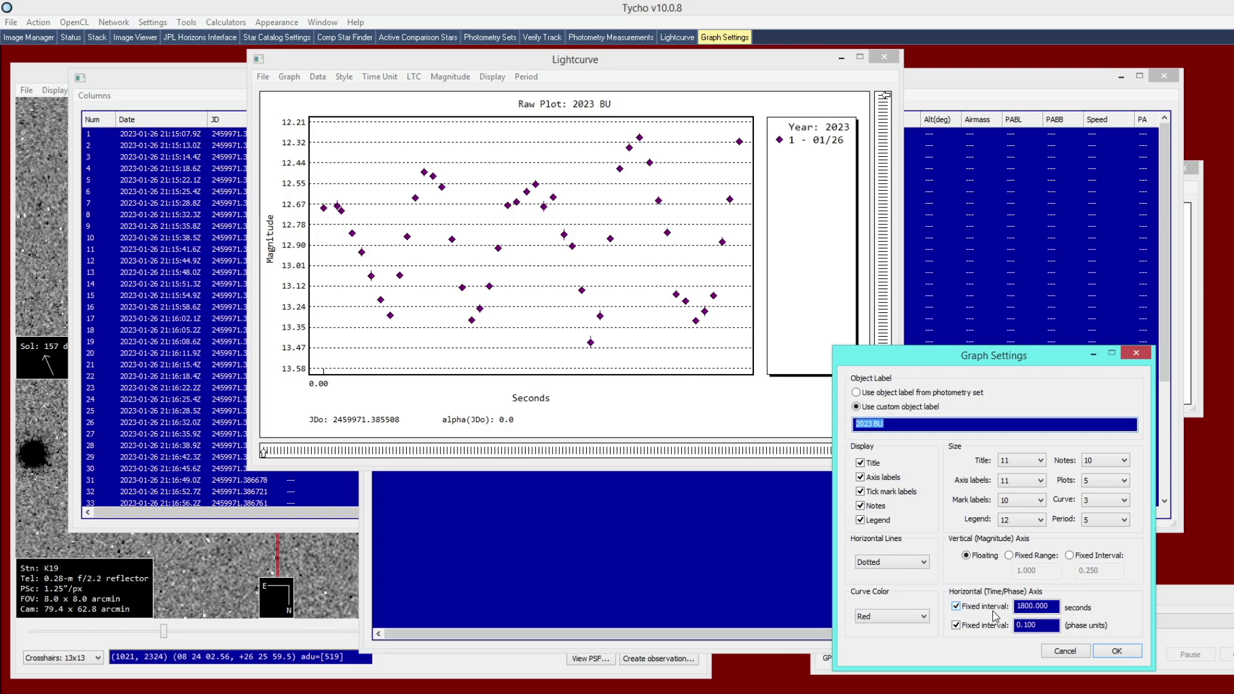
drag(1050, 608, 970, 606)
text(20)
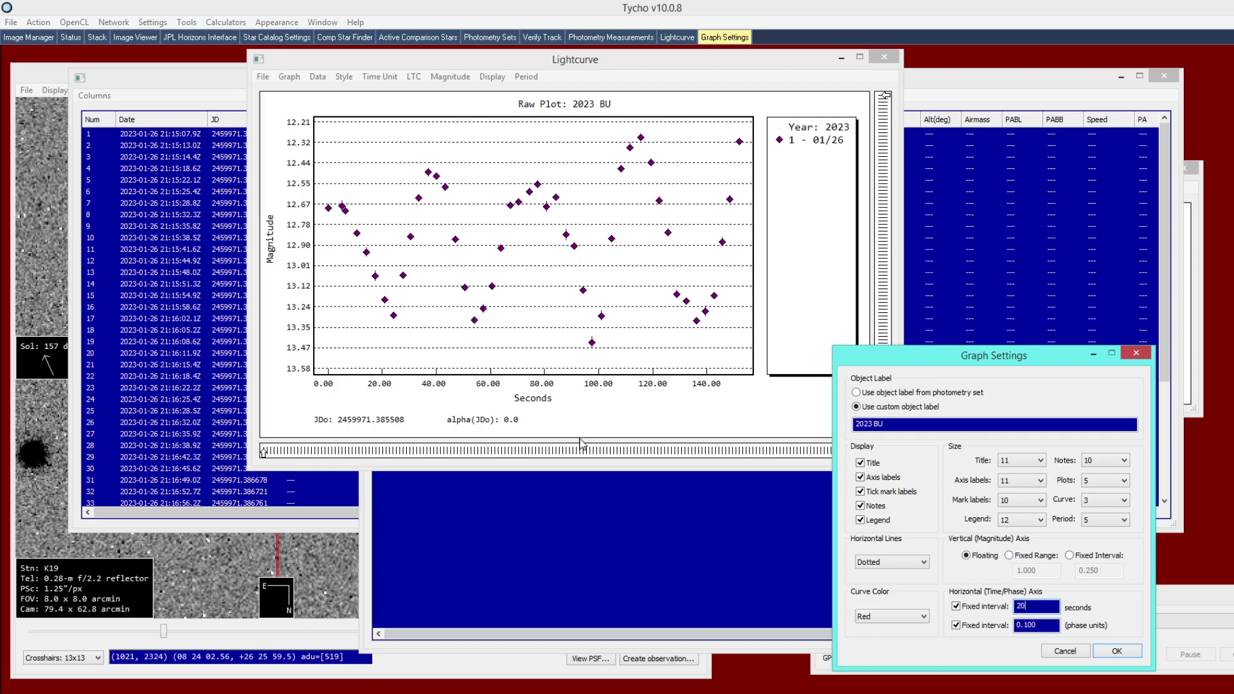
click(1117, 651)
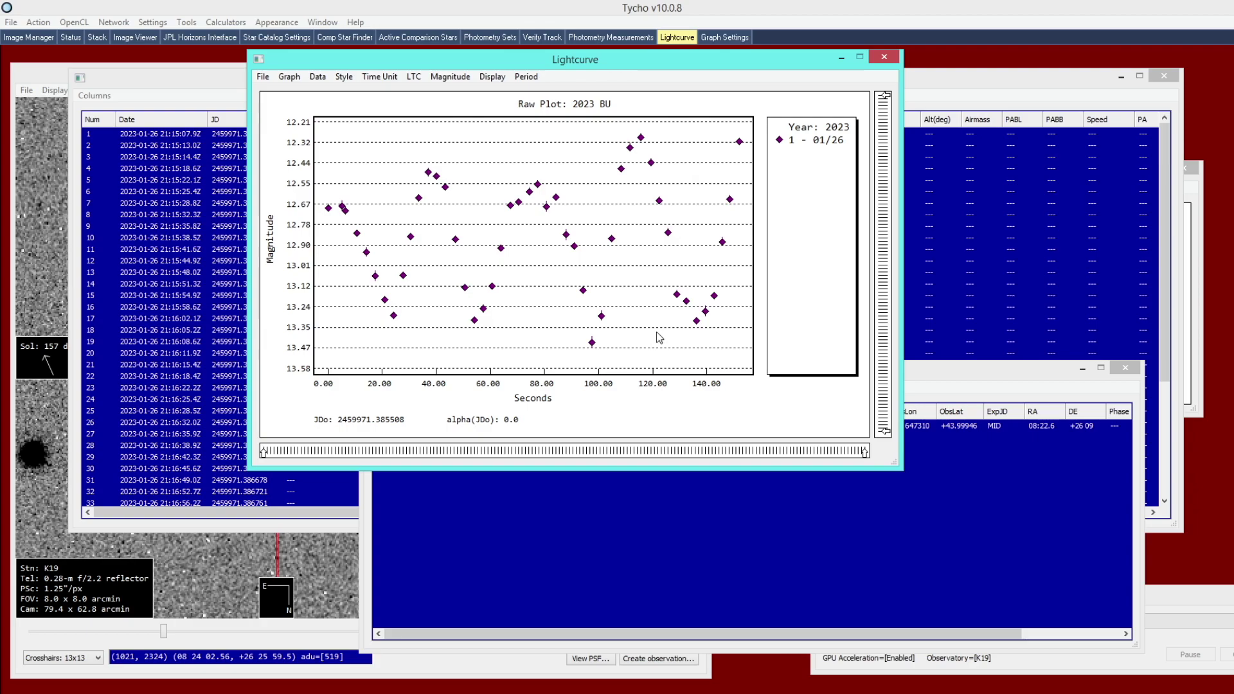
Run a 1–120 s period search with 8000 steps and 4th-order fit, finding 77.43 s
click(526, 77)
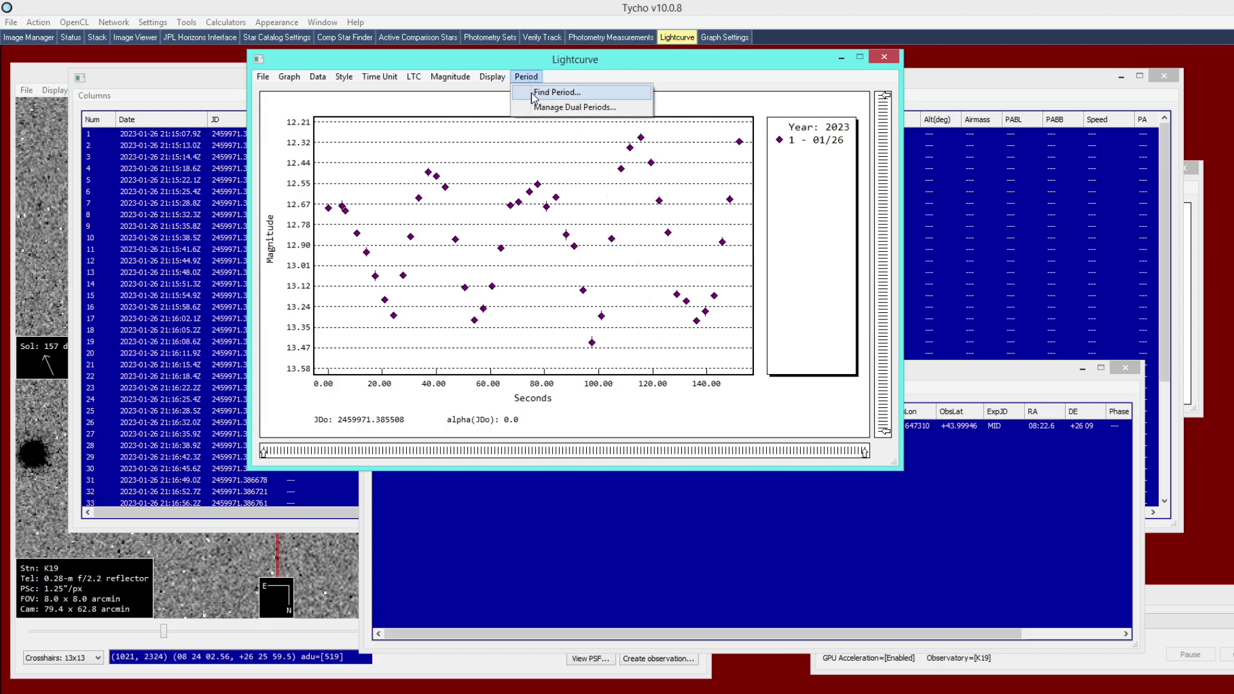
click(532, 98)
drag(855, 190, 915, 358)
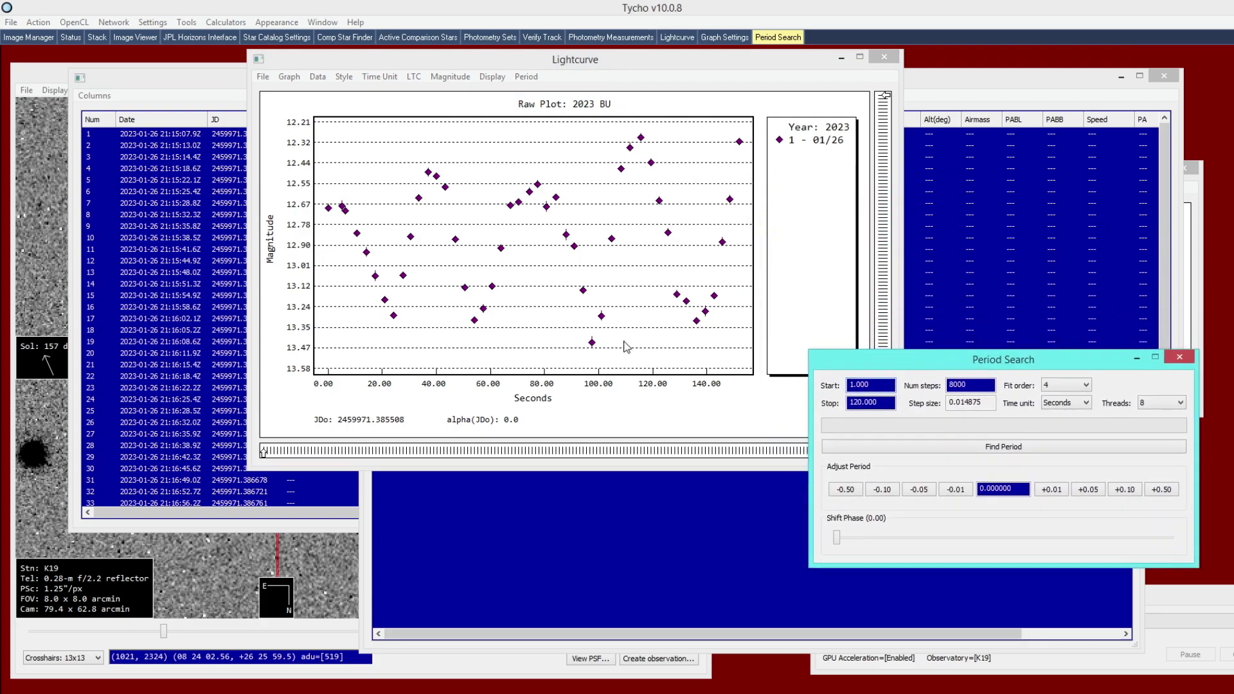
click(428, 175)
drag(432, 192, 540, 259)
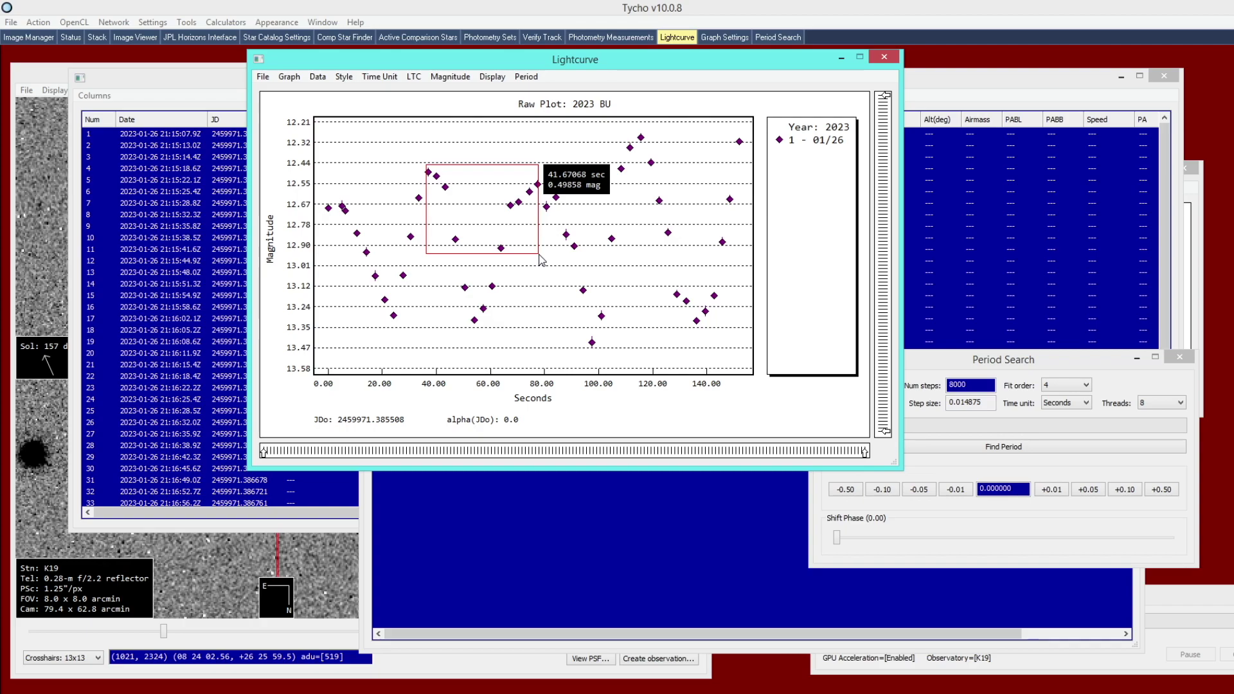
drag(540, 260, 540, 259)
click(952, 417)
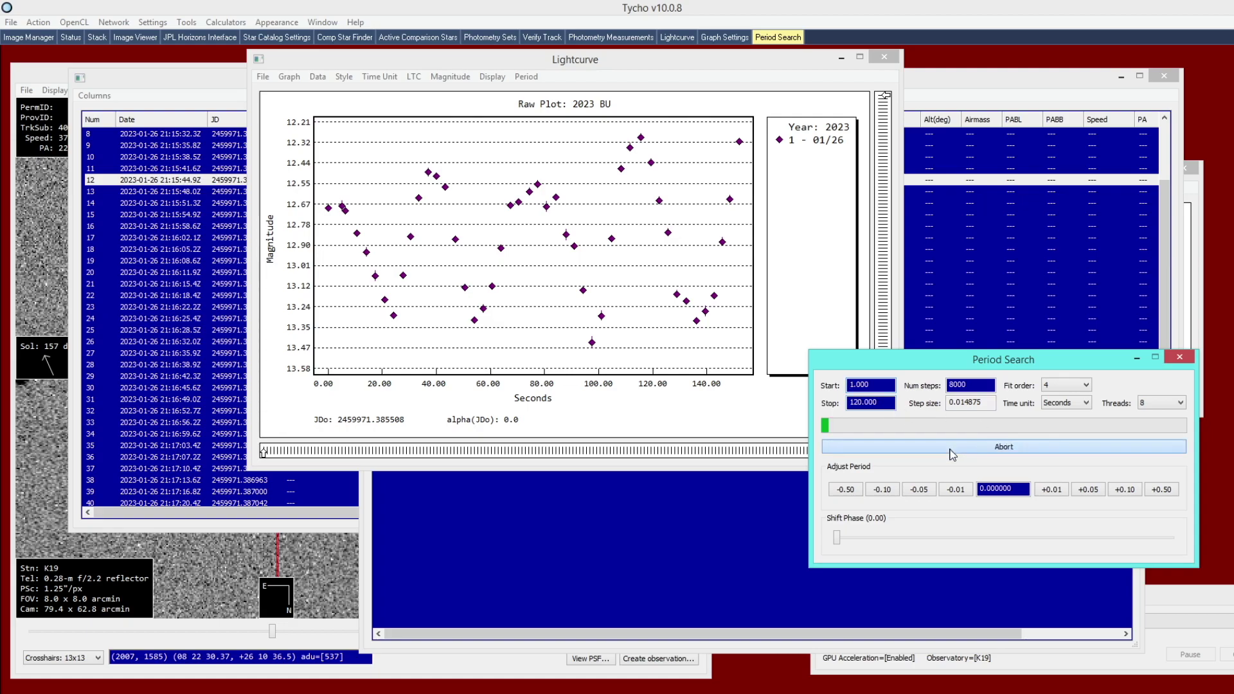
click(953, 451)
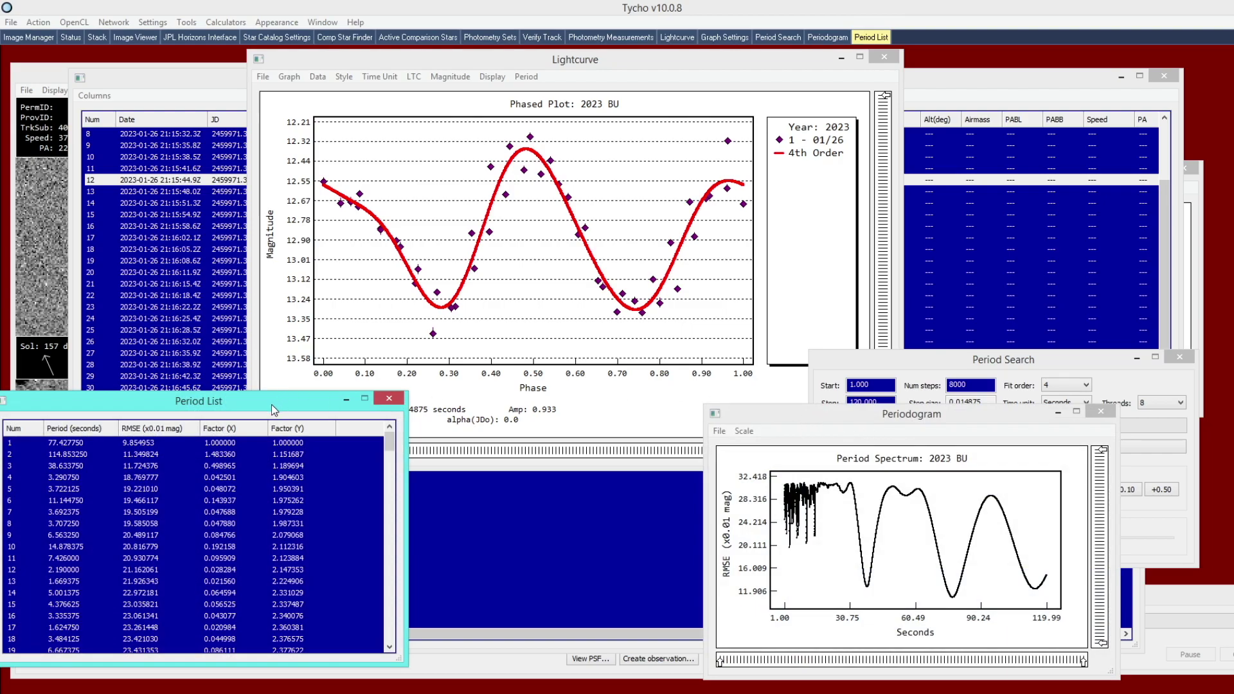
Move the Period List aside and bring forward the phased curve showing 77.43 s and amplitude 0.933
drag(271, 404, 291, 392)
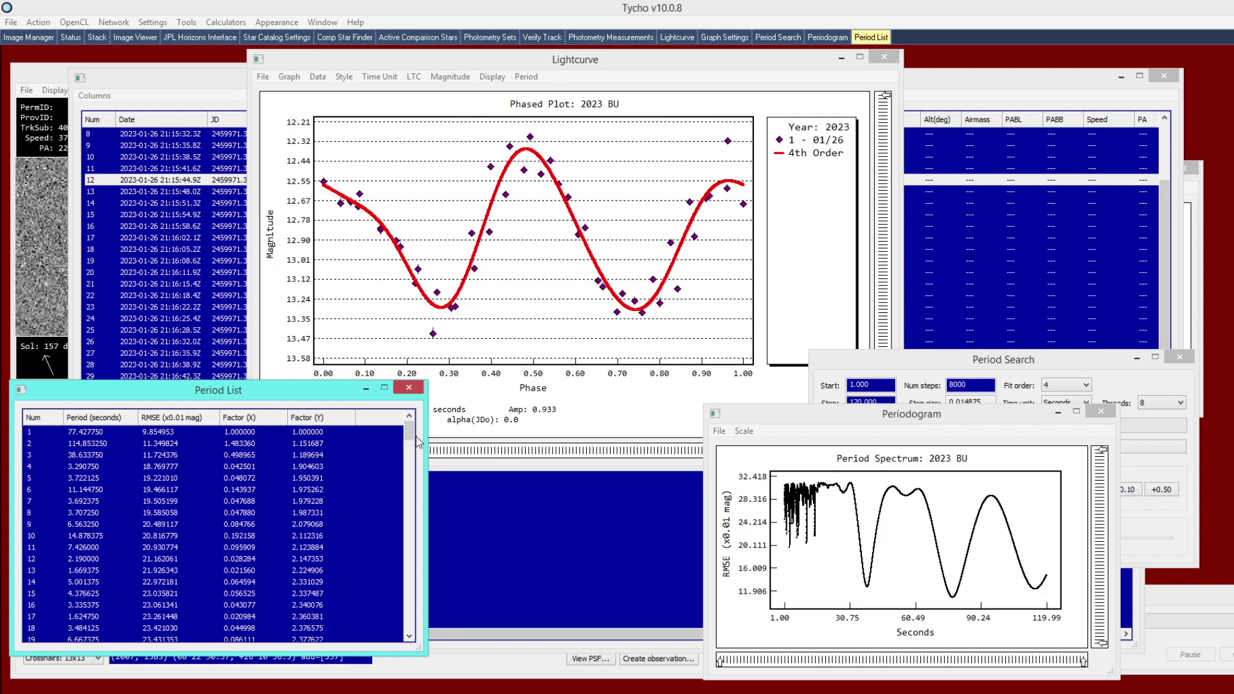
click(543, 423)
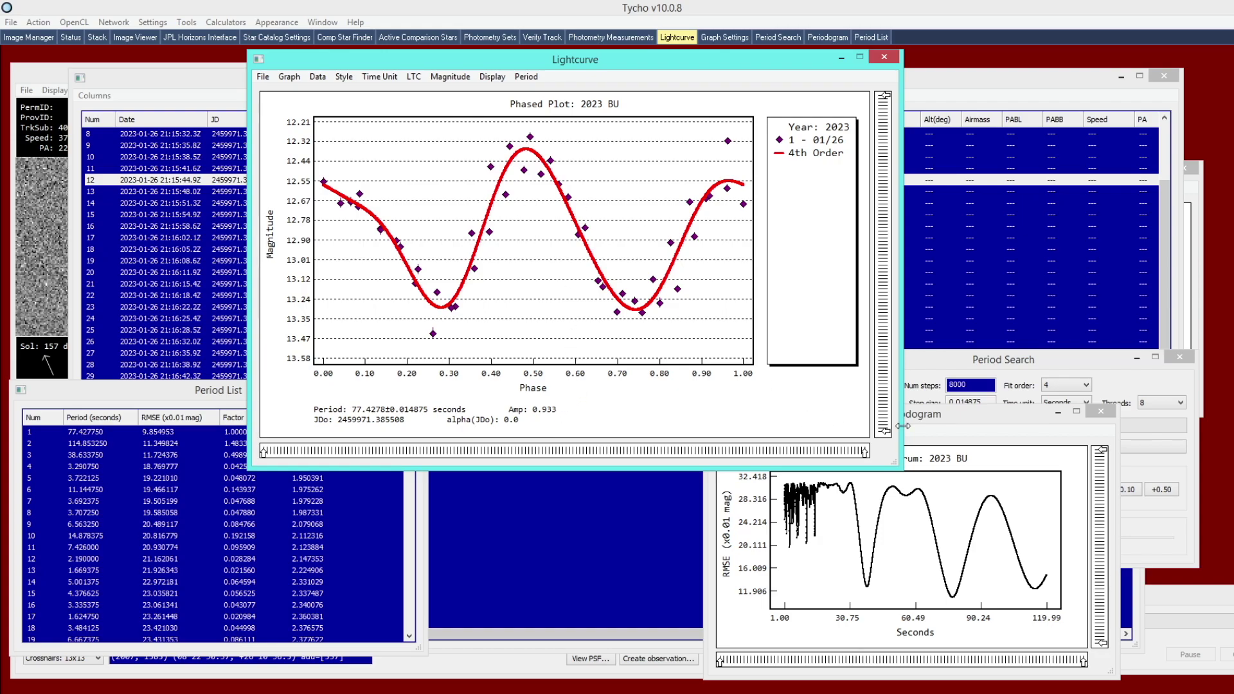
Switch the Lightcurve display back to the raw magnitude-versus-seconds plot
drag(935, 418, 905, 432)
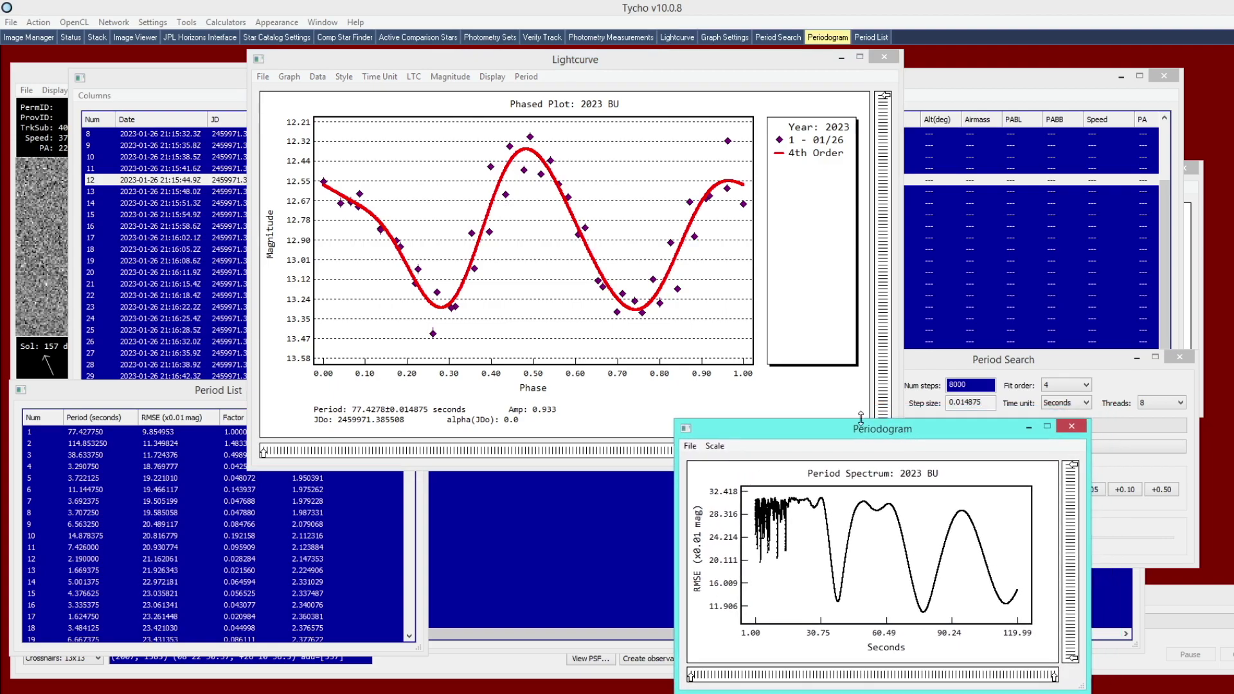
click(556, 75)
drag(557, 75, 518, 78)
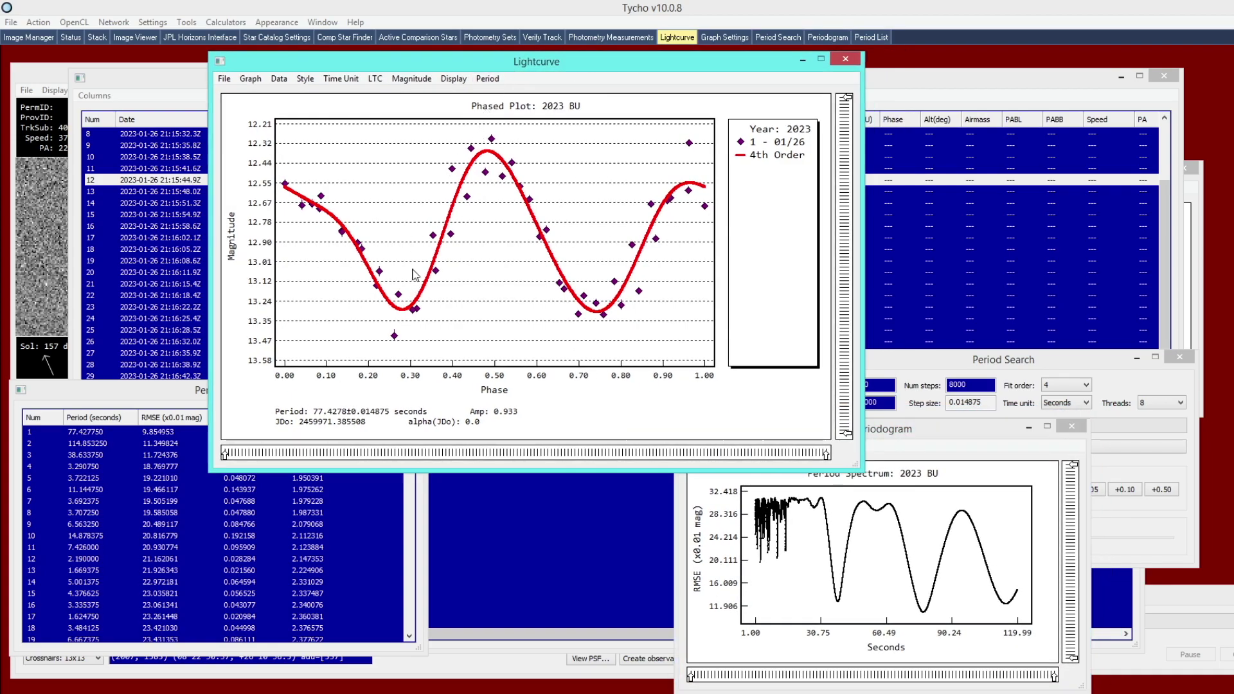
click(487, 79)
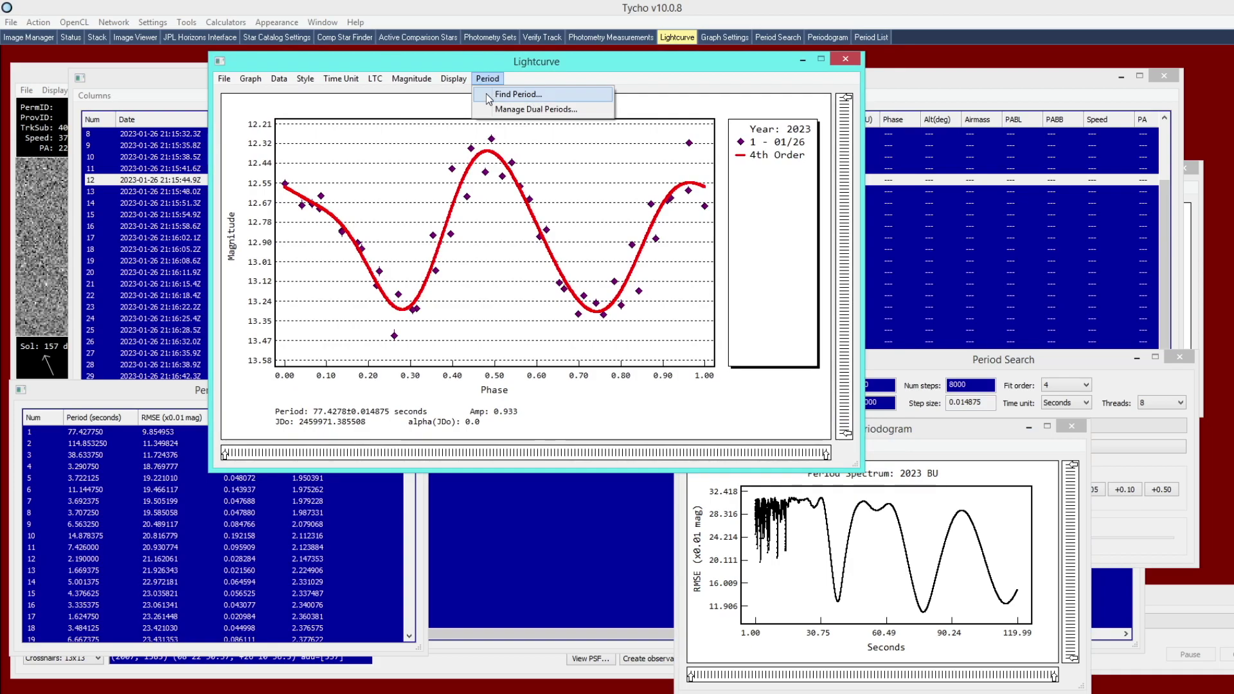
click(466, 94)
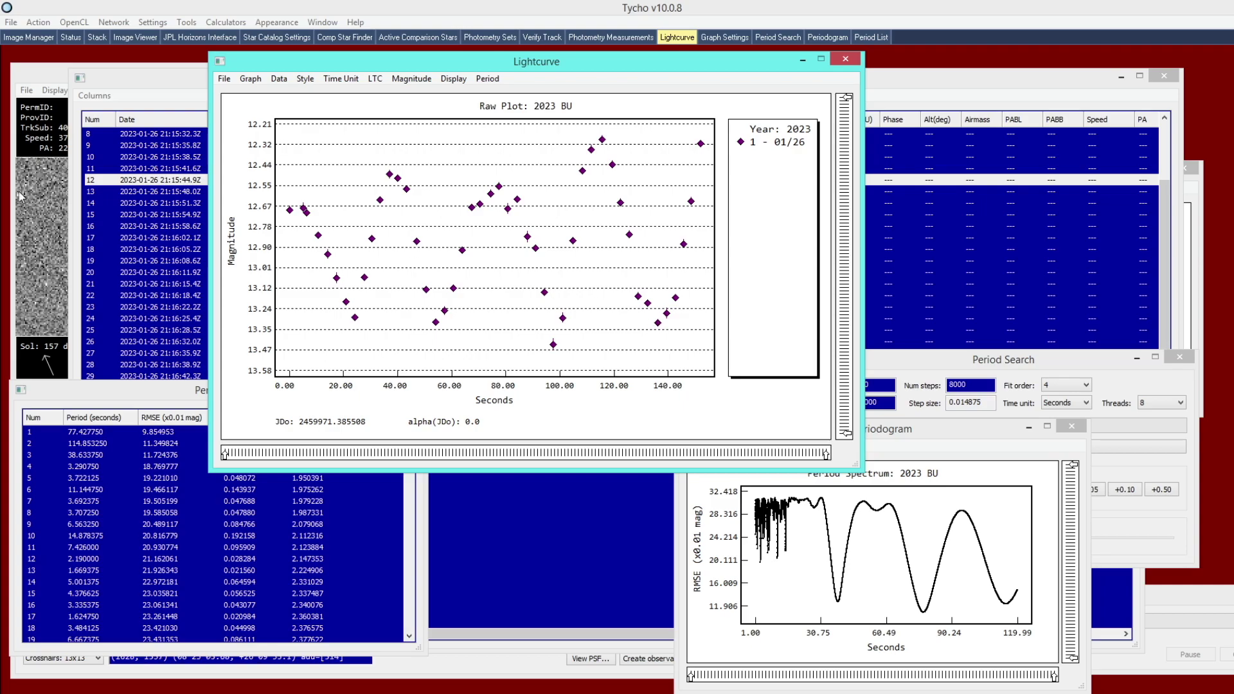
Look over the asteroid image, then return to the raw light curve
click(38, 204)
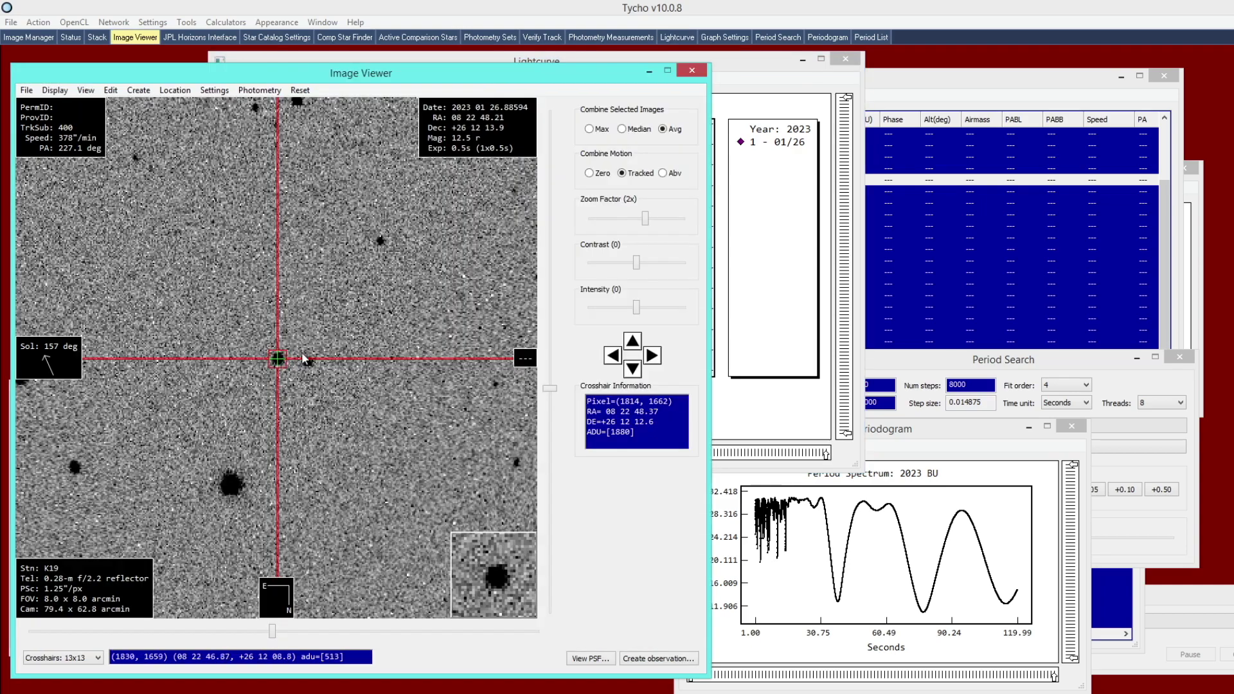
scroll(282, 361, up, 2)
scroll(314, 337, down, 2)
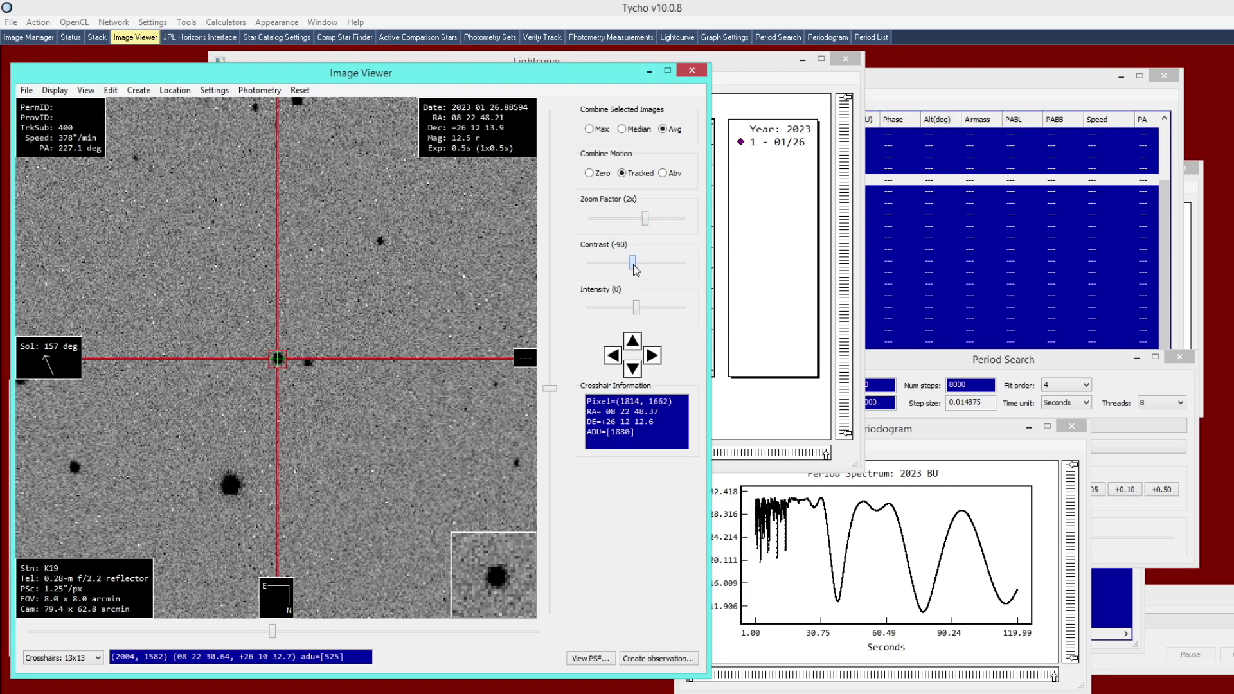
click(771, 79)
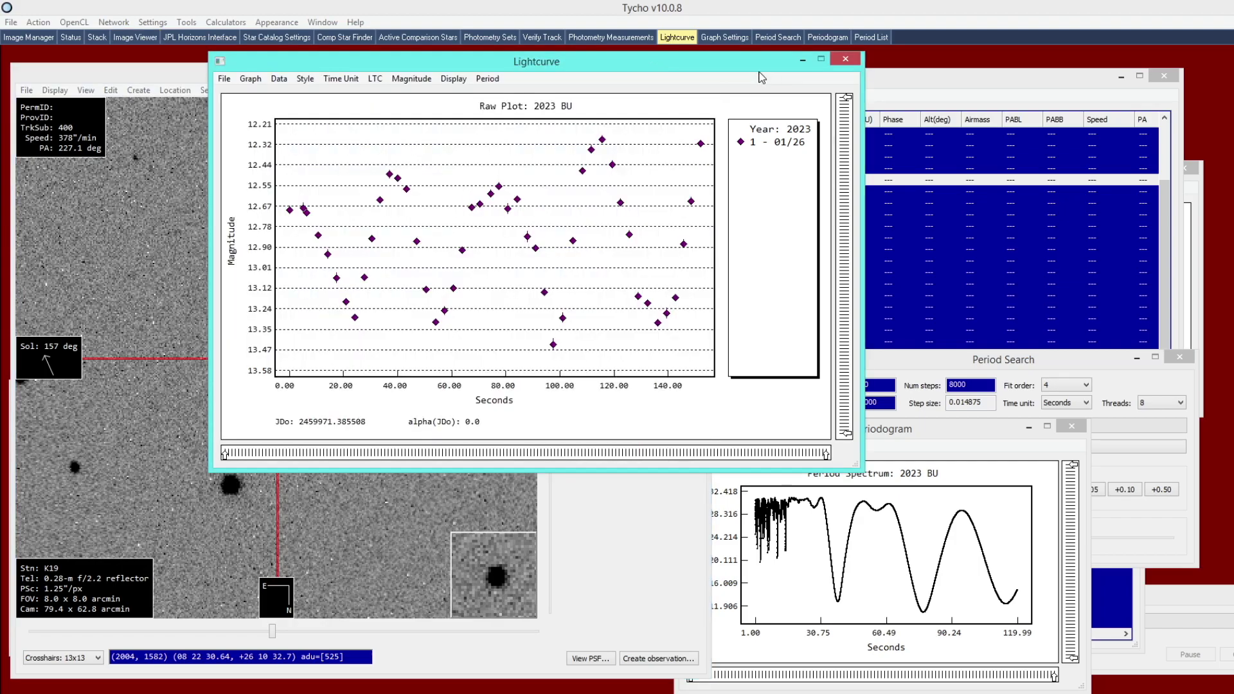
Cycle through the Period Search, periodogram and Period List windows, then reopen Period Search
click(926, 379)
click(779, 511)
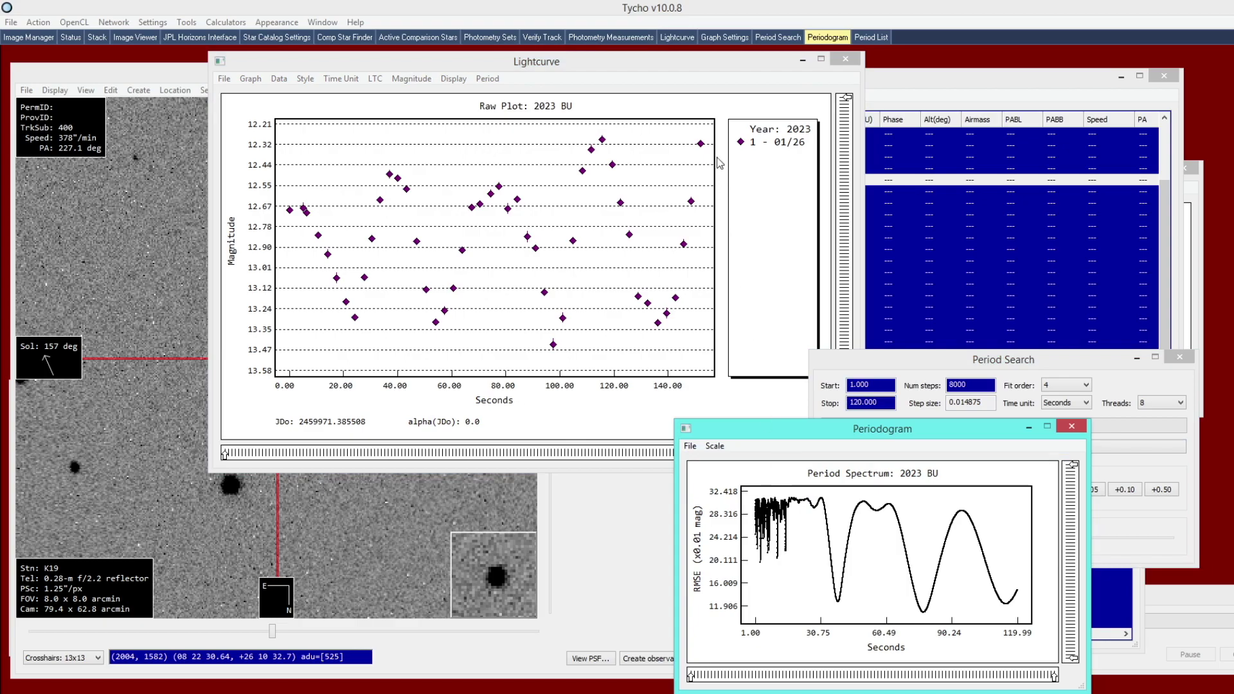
click(856, 36)
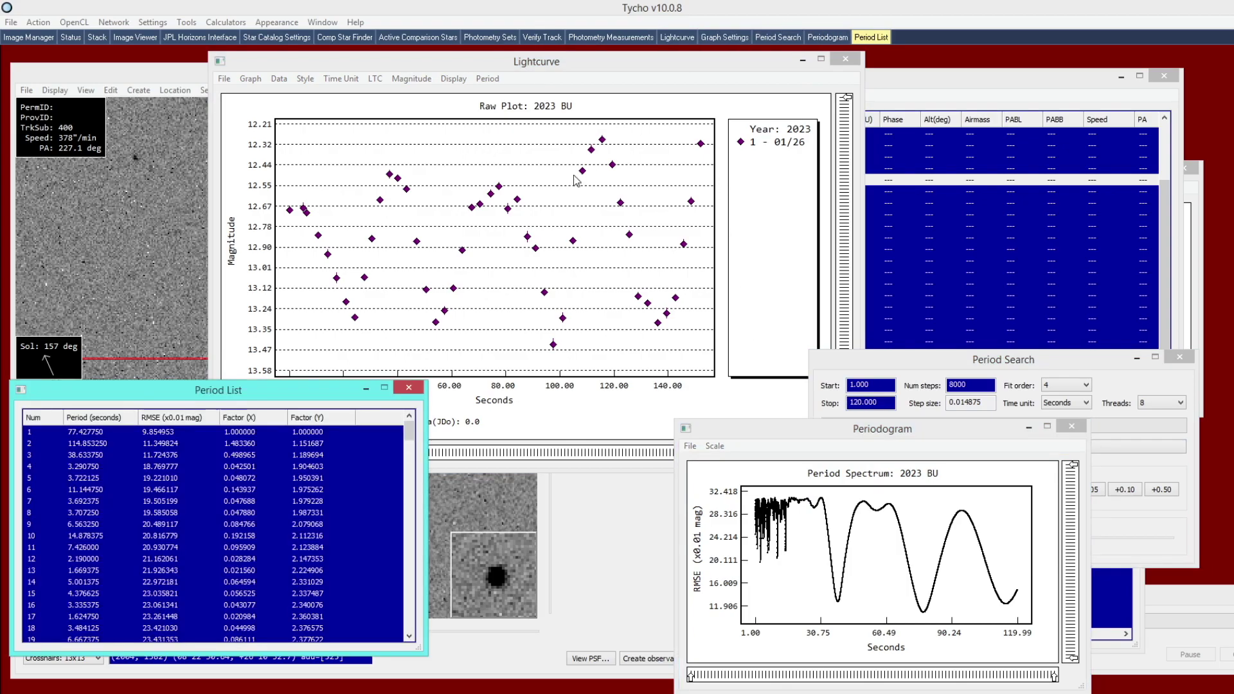
drag(443, 65, 451, 66)
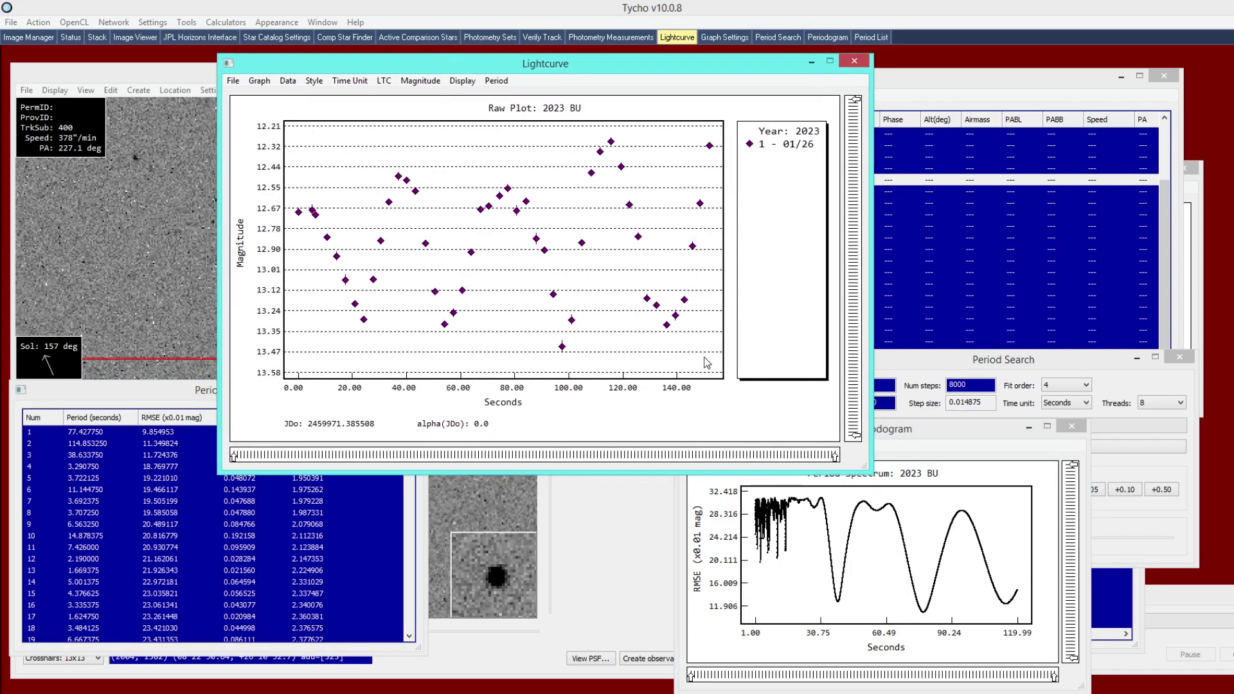
click(497, 81)
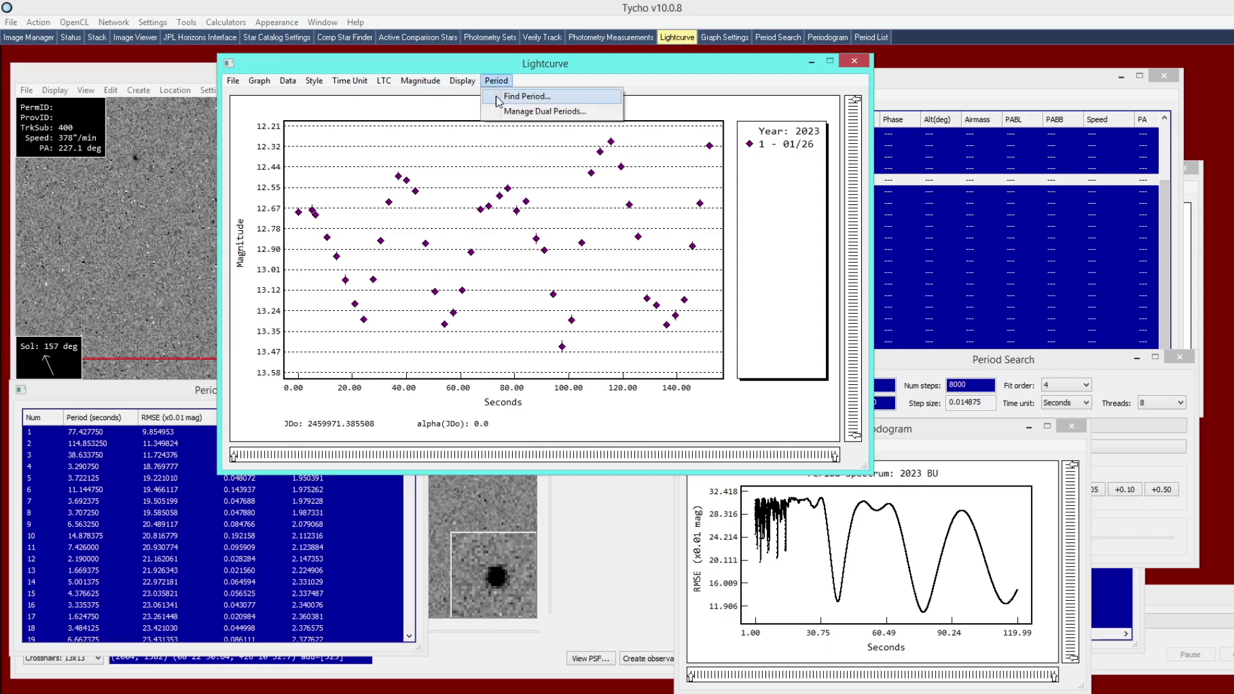
click(500, 101)
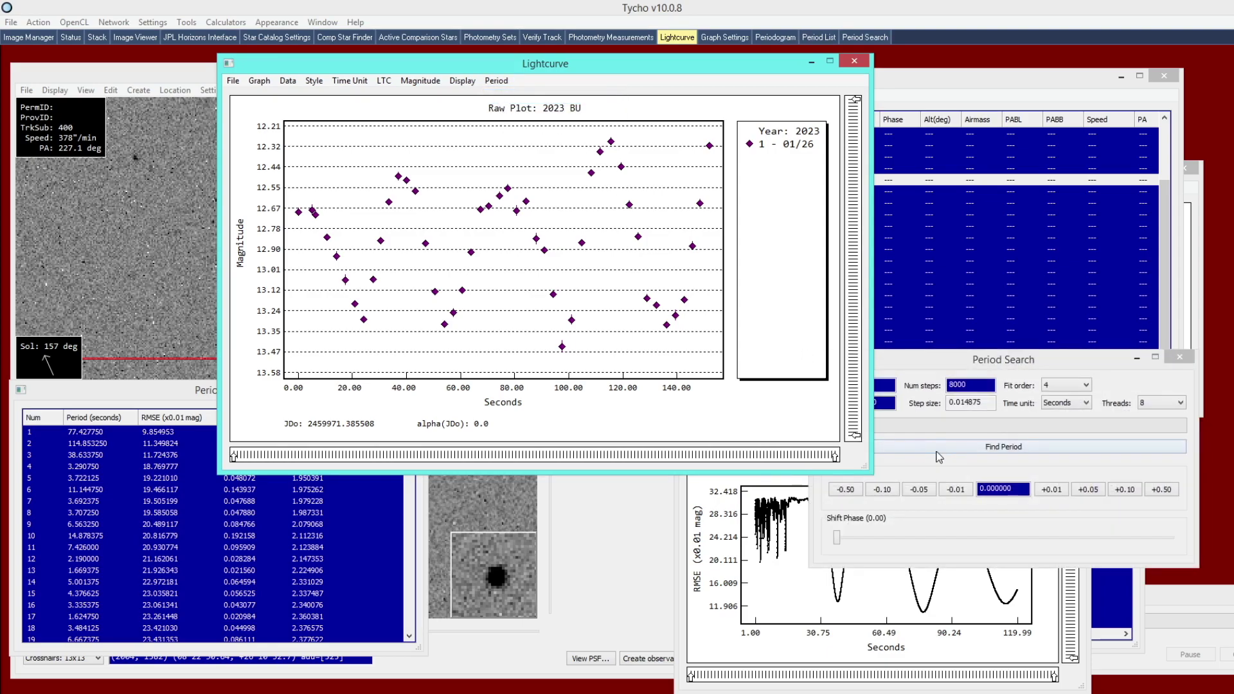